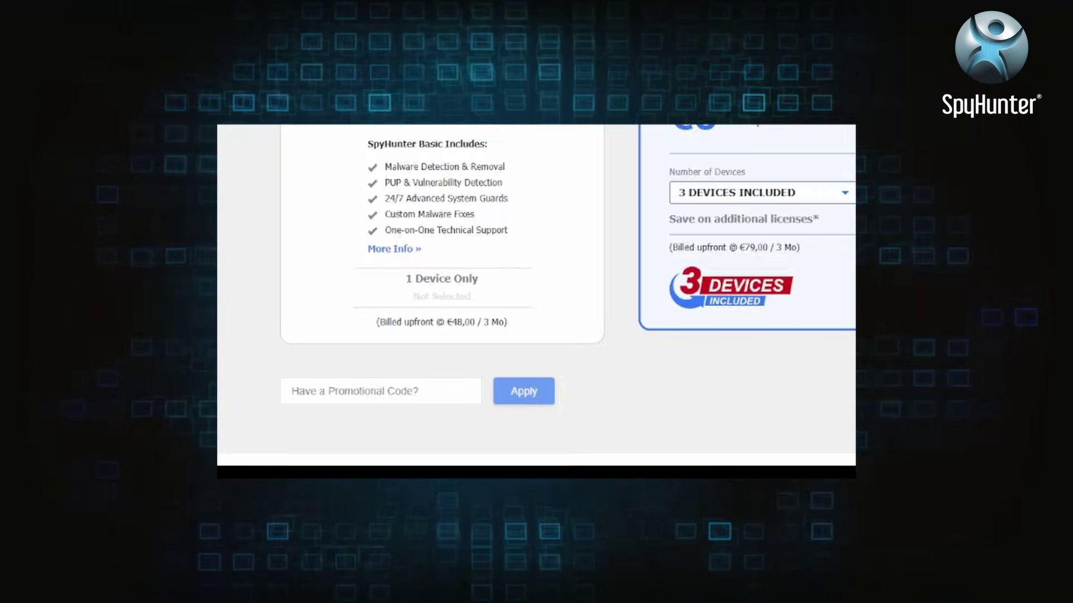
- Enter the promotional code HTRG15 on the SpyHunter purchase page
{"action": "type", "text": "HTRG15"}
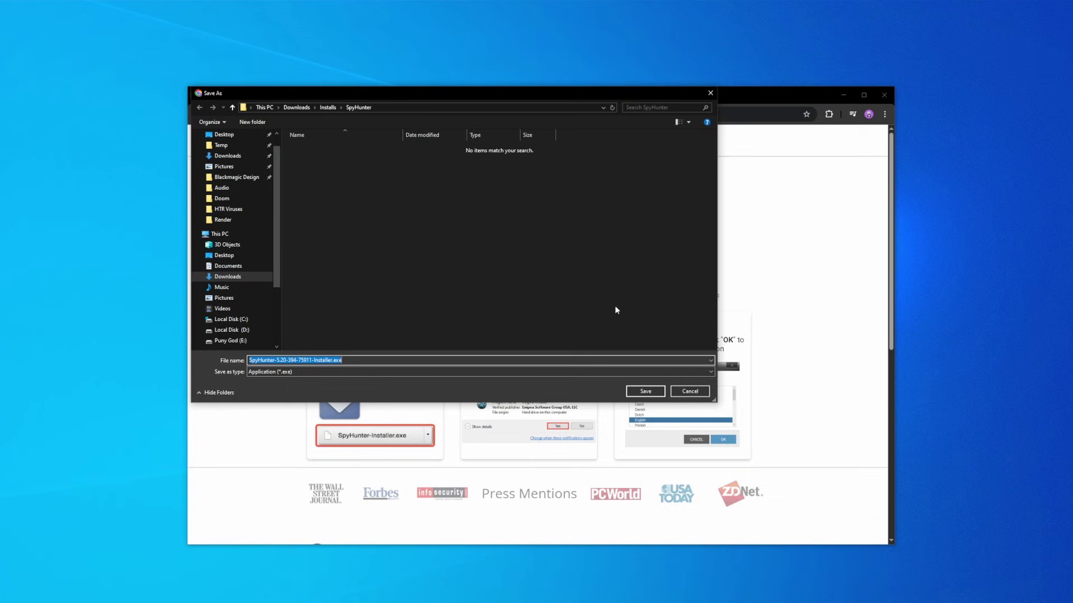
- Save the SpyHunter installer into Downloads\Installs\SpyHunter
{"action": "left_click", "coordinate": [645, 391]}
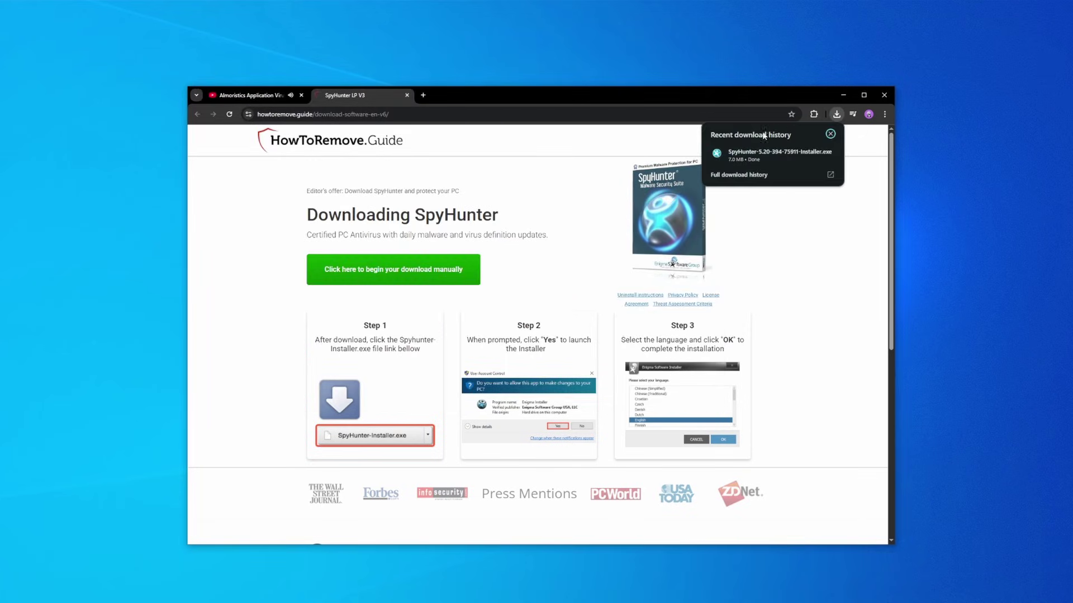
- Run the SpyHunter installer, pick the 7-day free trial, and enter the buyer's contact and card details
{"action": "left_click", "coordinate": [779, 154]}
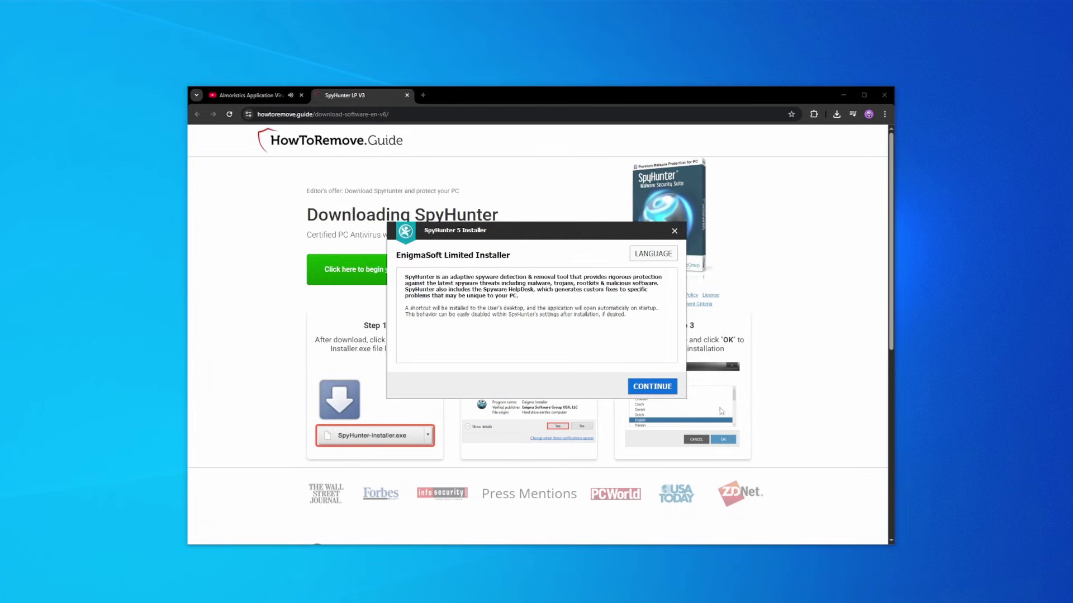
{"action": "left_click", "coordinate": [652, 386]}
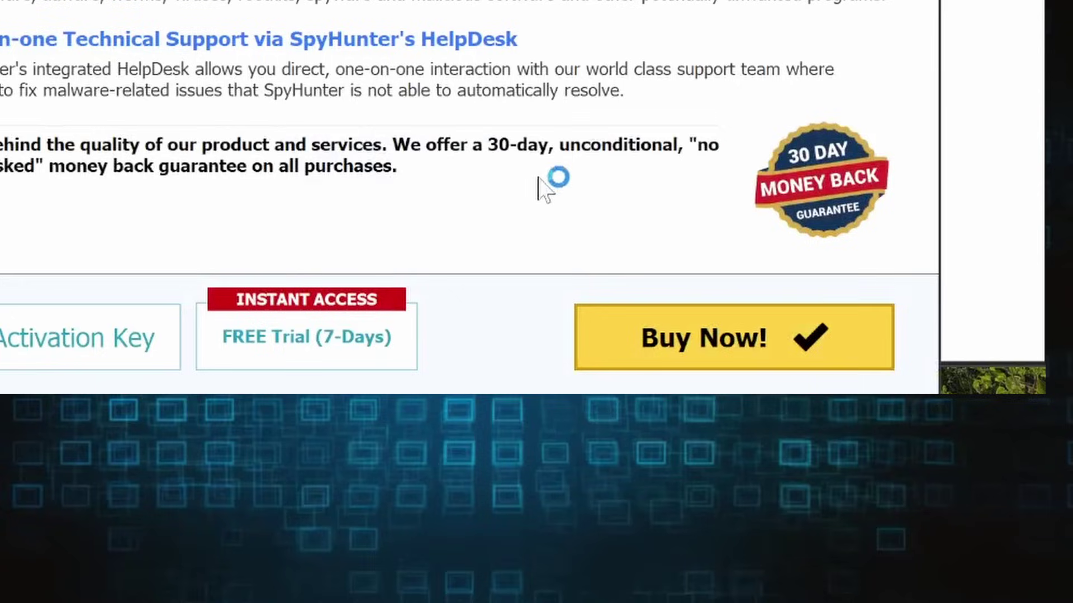
{"action": "left_click", "coordinate": [307, 337]}
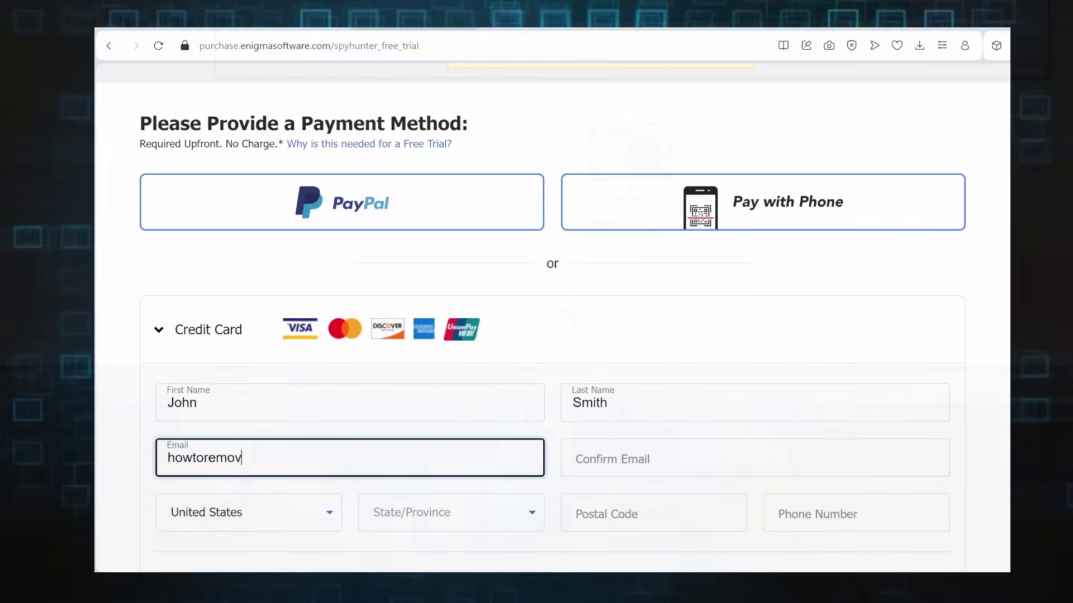
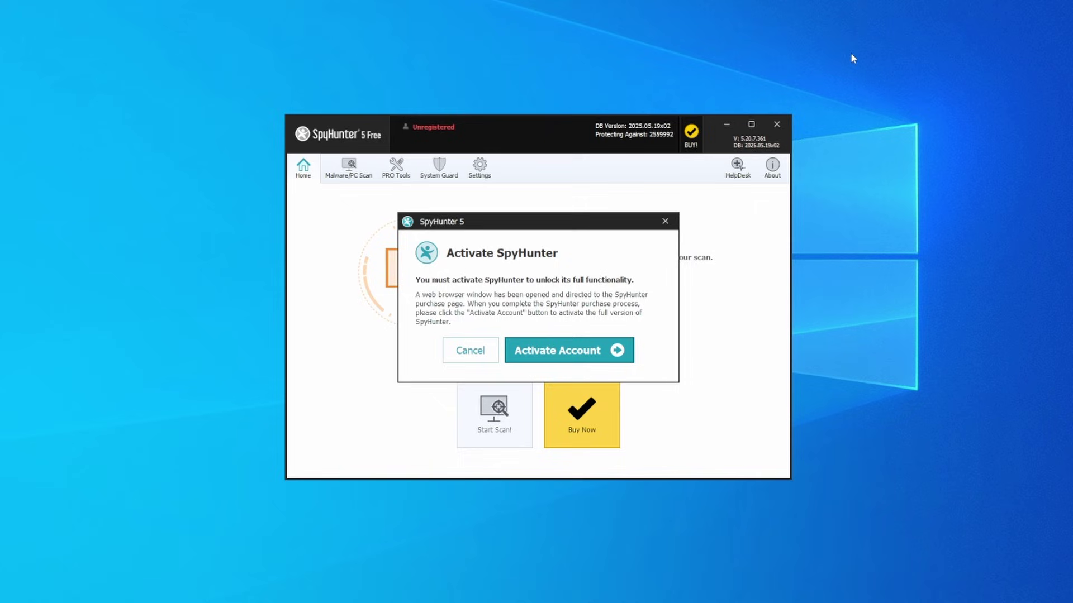
- Activate the account and apply the HTRG15 coupon, bringing the total to €67,15
{"action": "left_click", "coordinate": [562, 356]}
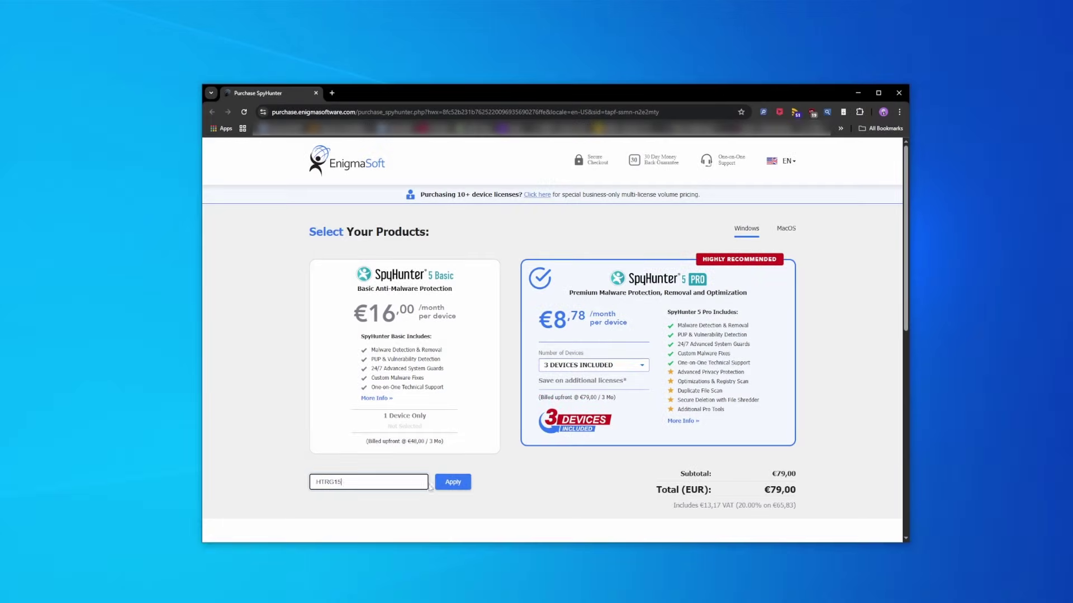
{"action": "left_click", "coordinate": [452, 481]}
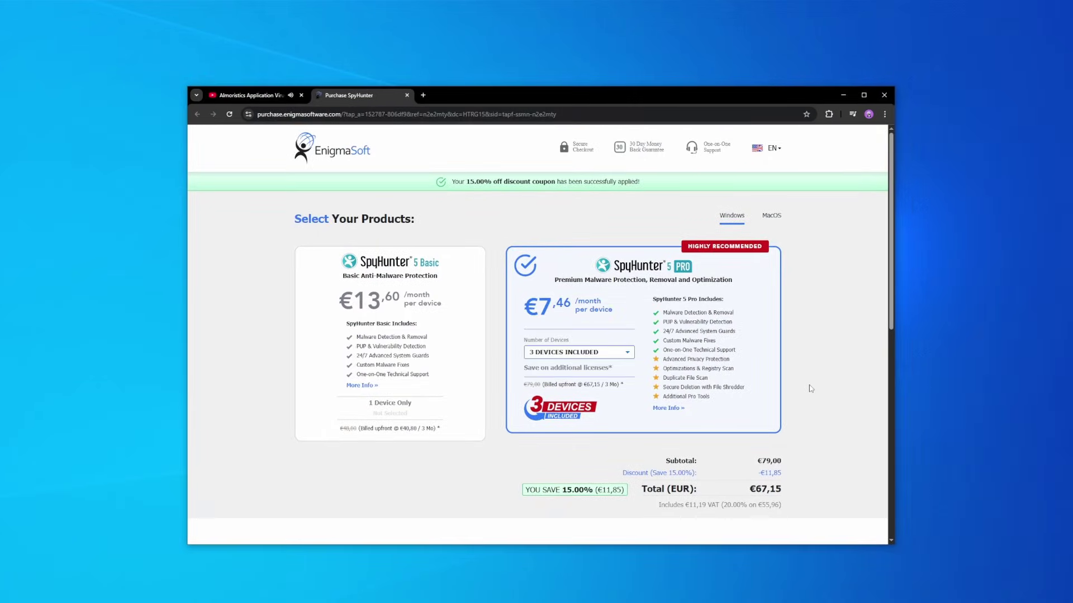
{"action": "scroll", "coordinate": [809, 388], "scroll_direction": "down", "scroll_amount": 5}
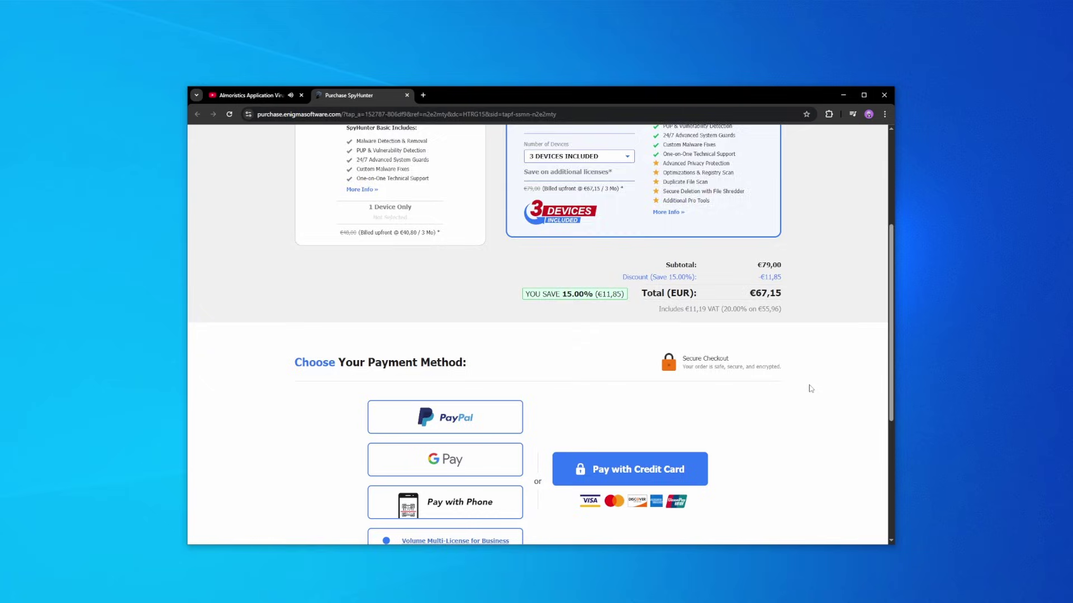
{"action": "scroll", "coordinate": [809, 388], "scroll_direction": "down", "scroll_amount": 2}
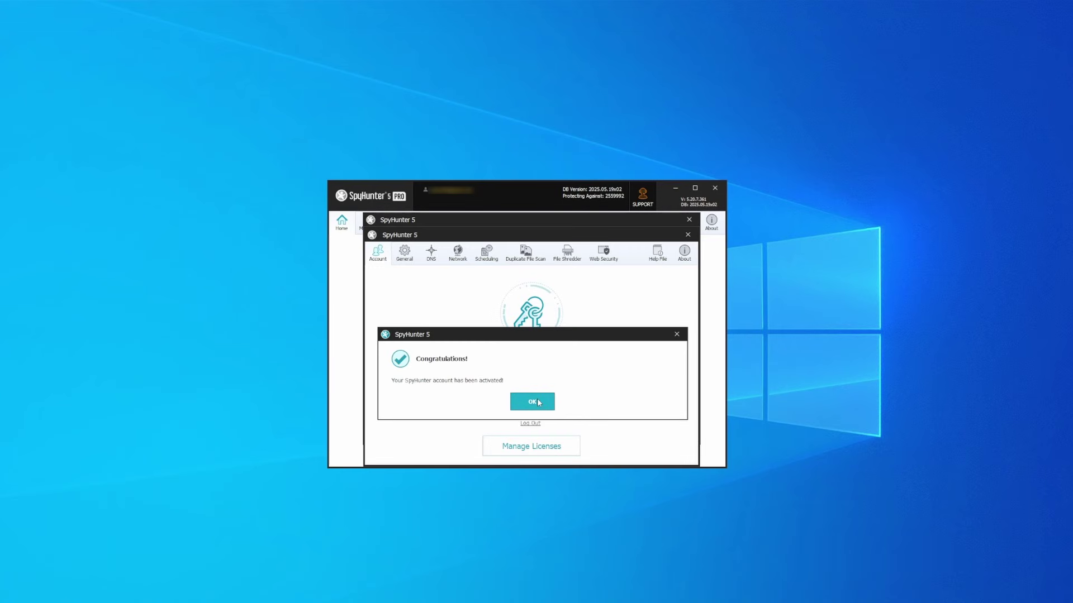
- Dismiss the activation confirmation and run a full scan, which flags 33 issues
{"action": "left_click", "coordinate": [536, 401]}
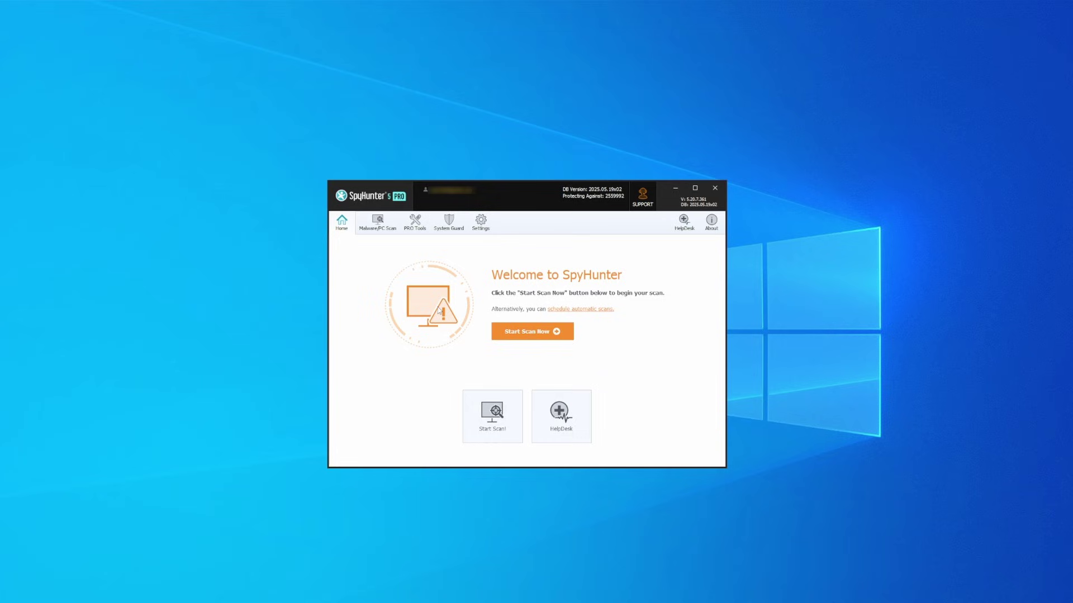
{"action": "left_click", "coordinate": [533, 332]}
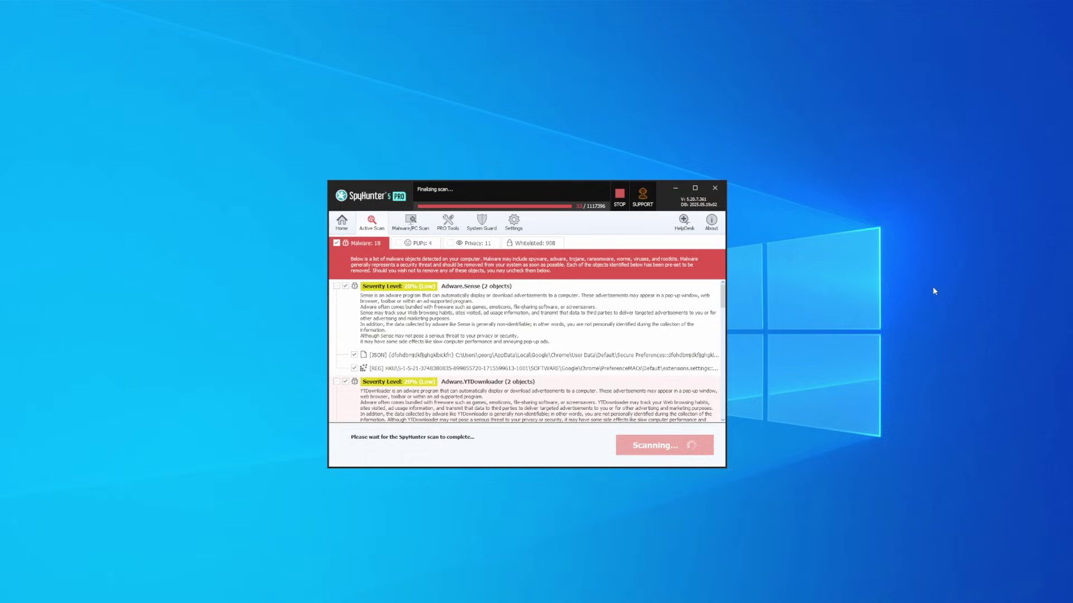
- Select all 33 detected objects, including PUPs and privacy items, and remove them
{"action": "left_click", "coordinate": [664, 445]}
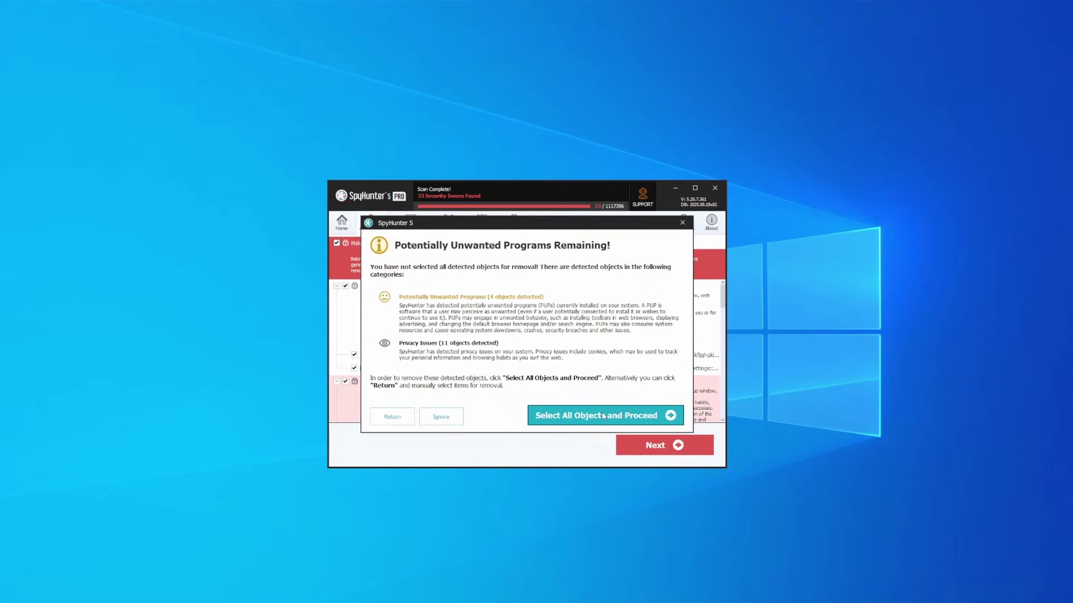
{"action": "left_click", "coordinate": [603, 416]}
{"action": "left_click", "coordinate": [677, 450]}
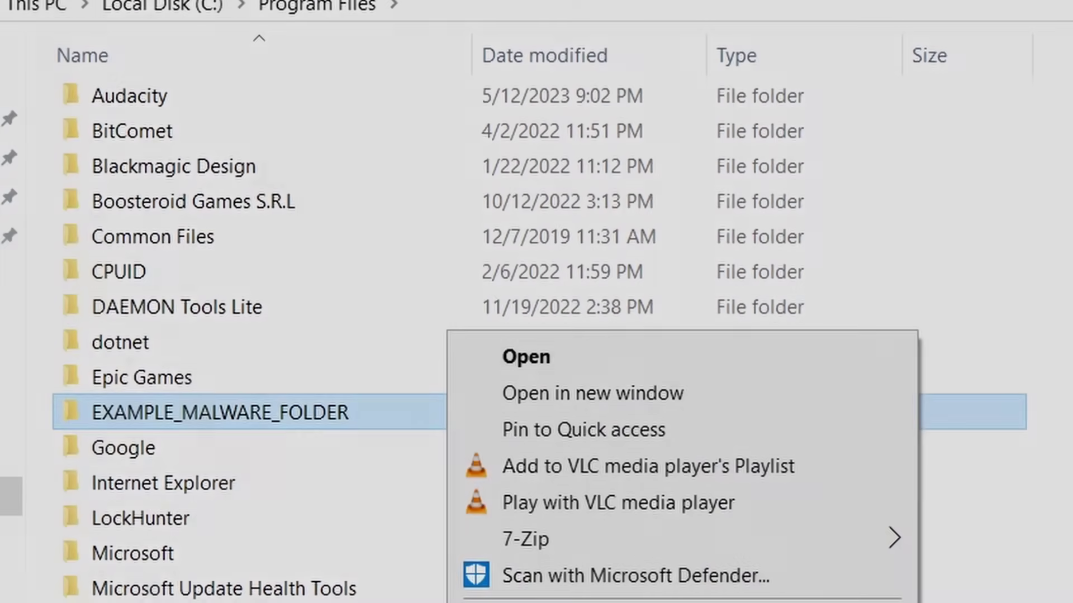
- Try to delete EXAMPLE_MALWARE_FOLDER from Program Files, retrying while Windows reports it in use
{"action": "key", "text": "Escape"}
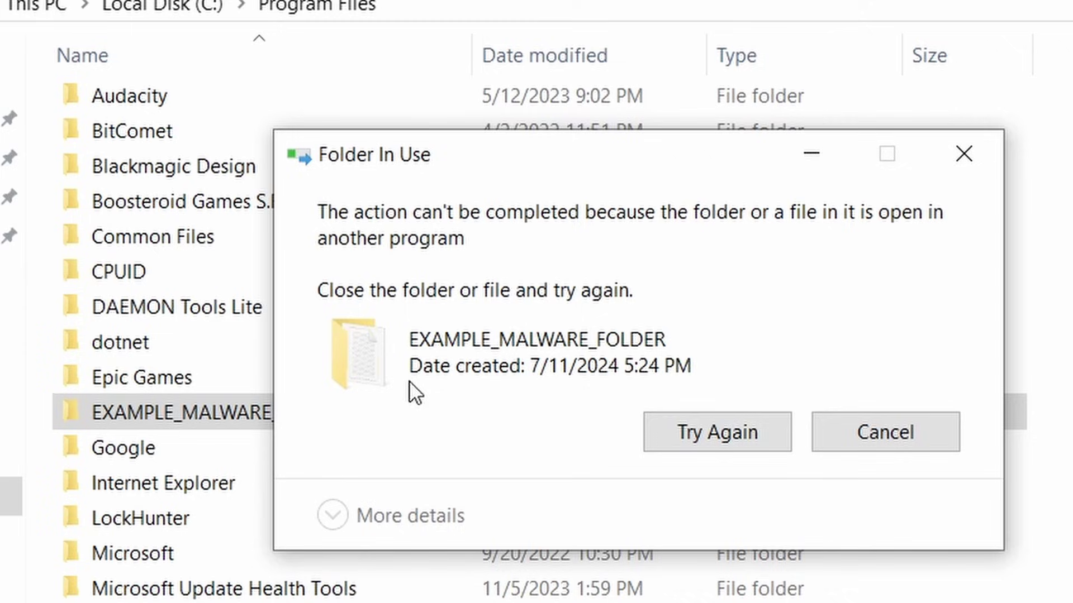
{"action": "left_click", "coordinate": [705, 438]}
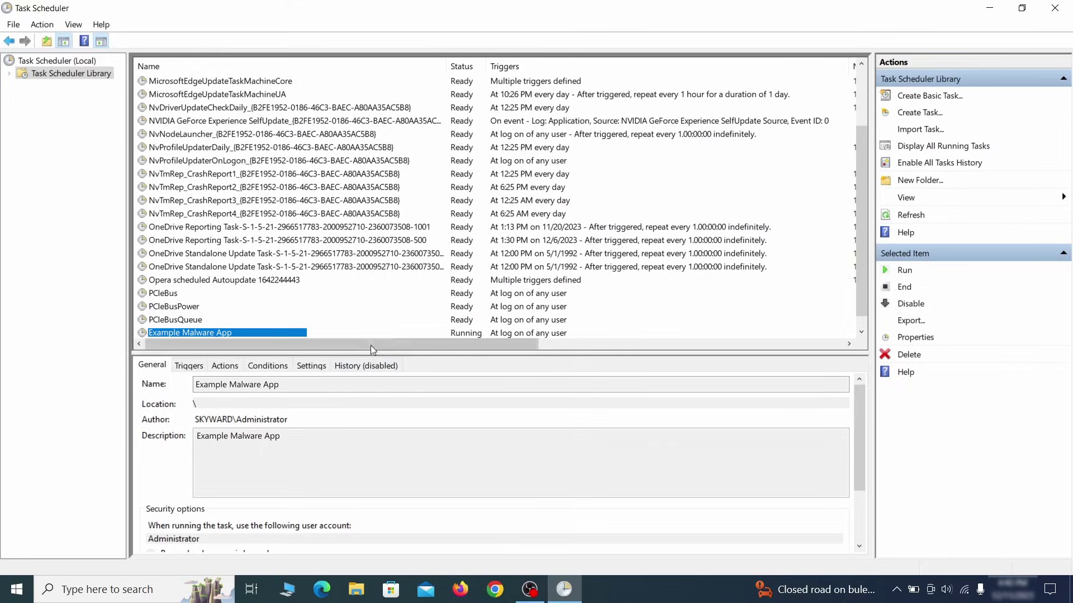
{"action": "left_click", "coordinate": [370, 345]}
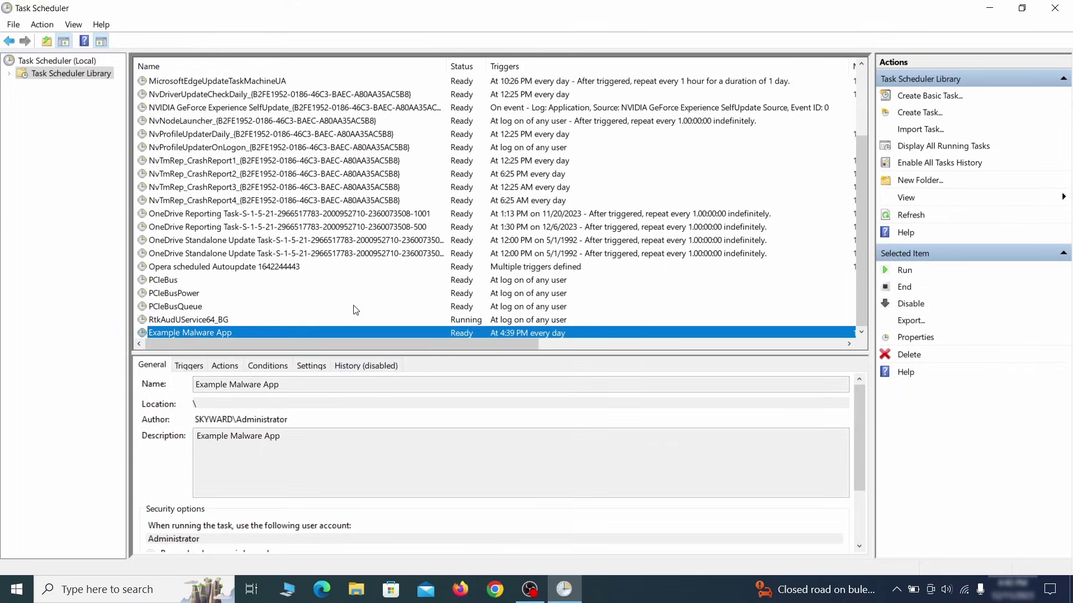
- Delete the Example Malware App scheduled task and make hidden files visible via File Explorer Options
{"action": "right_click", "coordinate": [344, 331]}
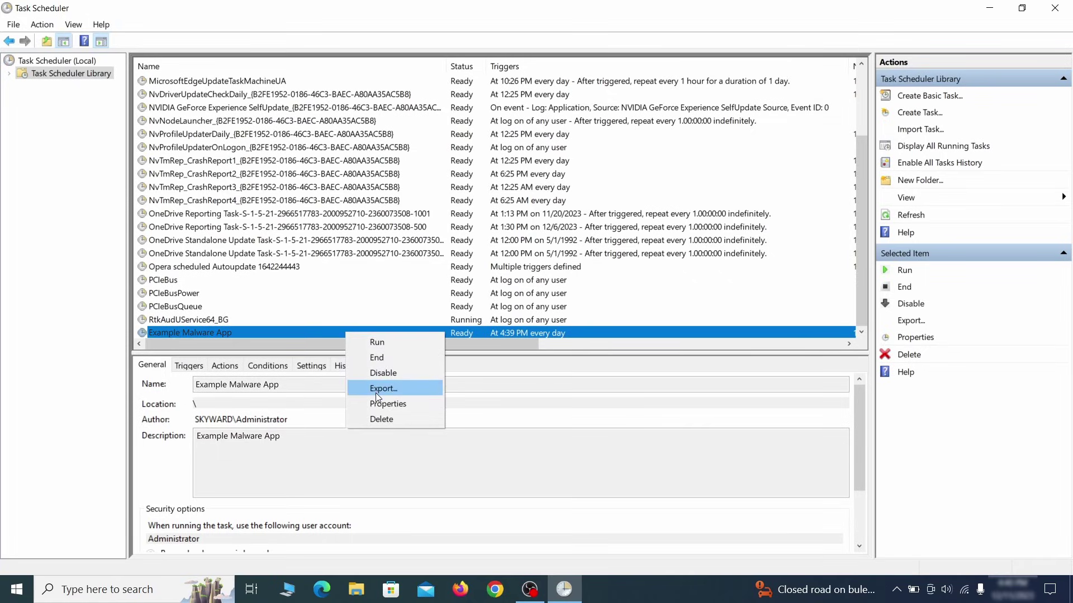
{"action": "left_click", "coordinate": [381, 419]}
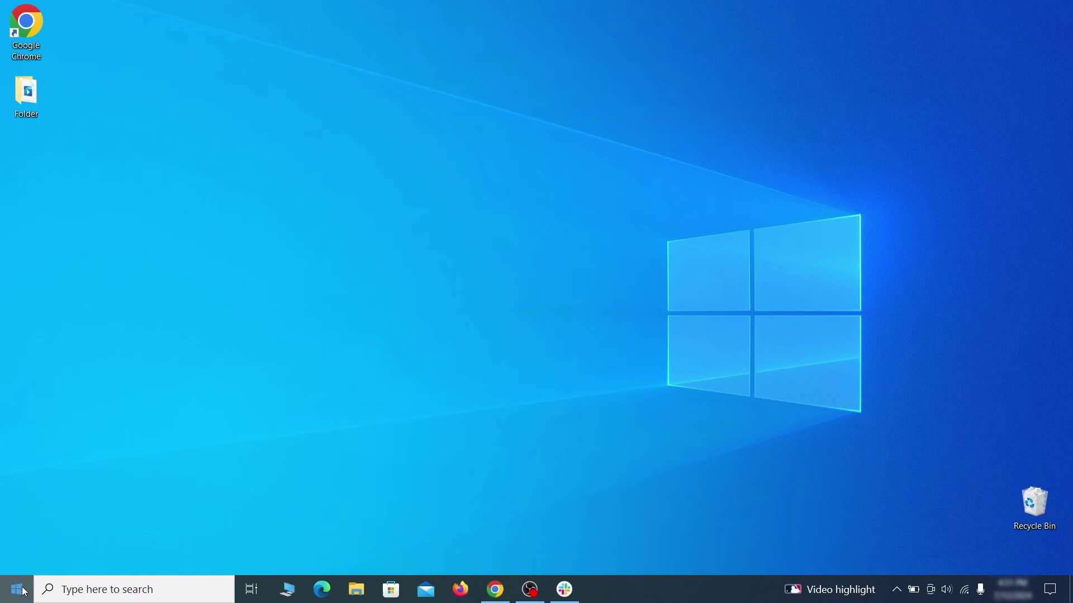
{"action": "left_click", "coordinate": [25, 591]}
{"action": "type", "text": "folder options"}
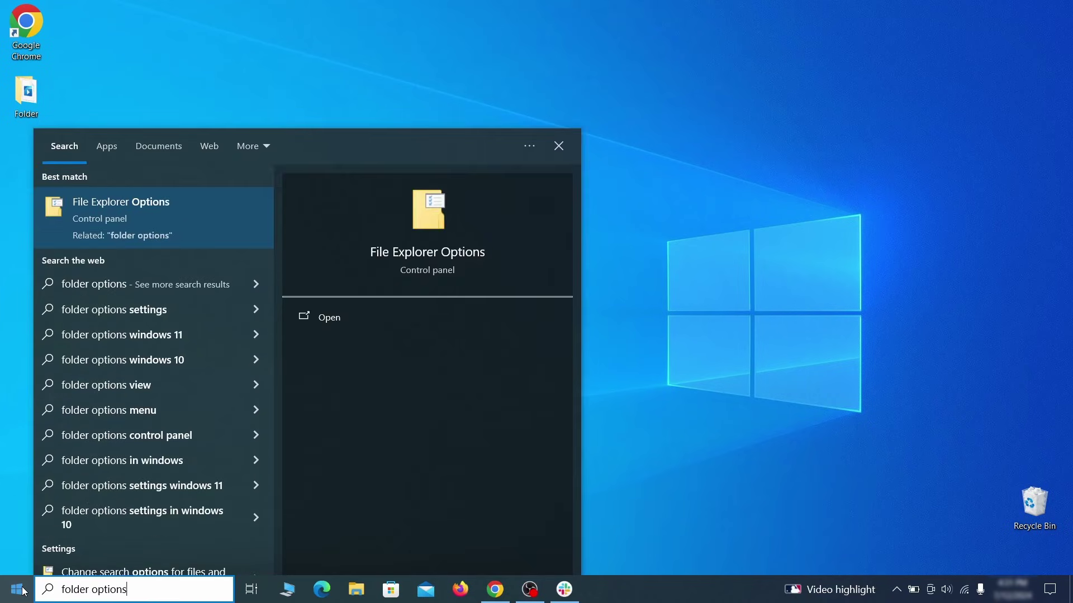
{"action": "key", "text": "Return"}
{"action": "left_click", "coordinate": [211, 135]}
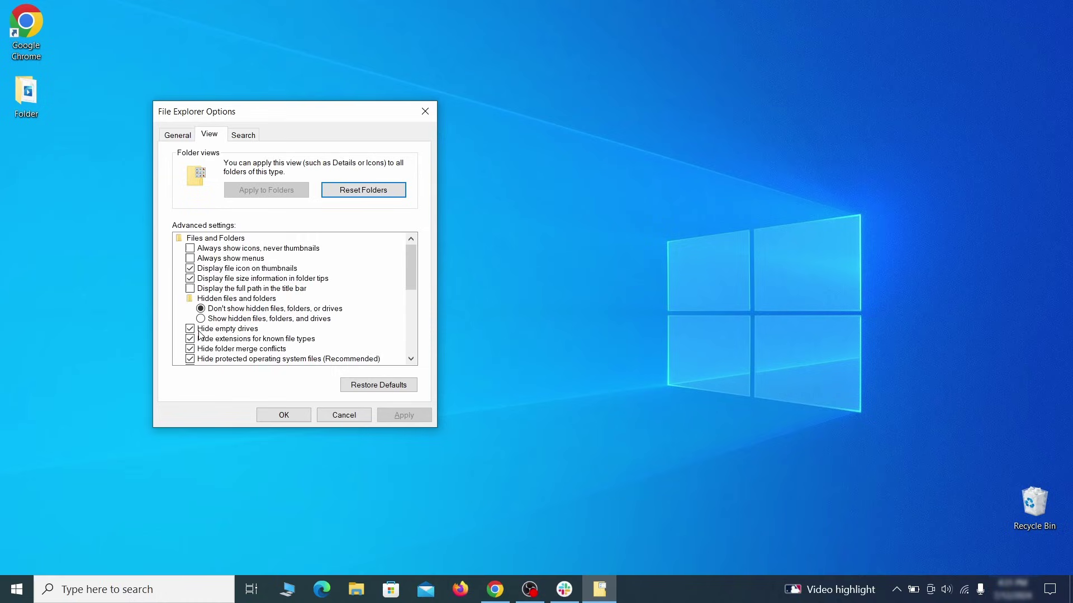
{"action": "left_click", "coordinate": [284, 415]}
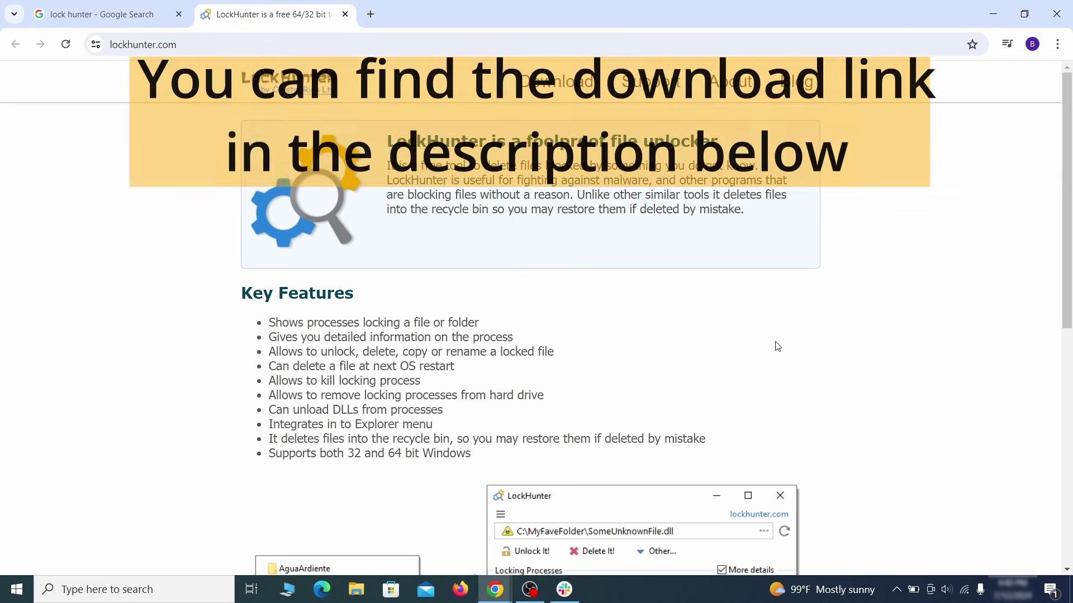
- Download lockhuntersetup_3-4-3 from lockhunter.com and install LockHunter 3.4
{"action": "scroll", "coordinate": [777, 346], "scroll_direction": "down", "scroll_amount": 8}
{"action": "left_click", "coordinate": [580, 339]}
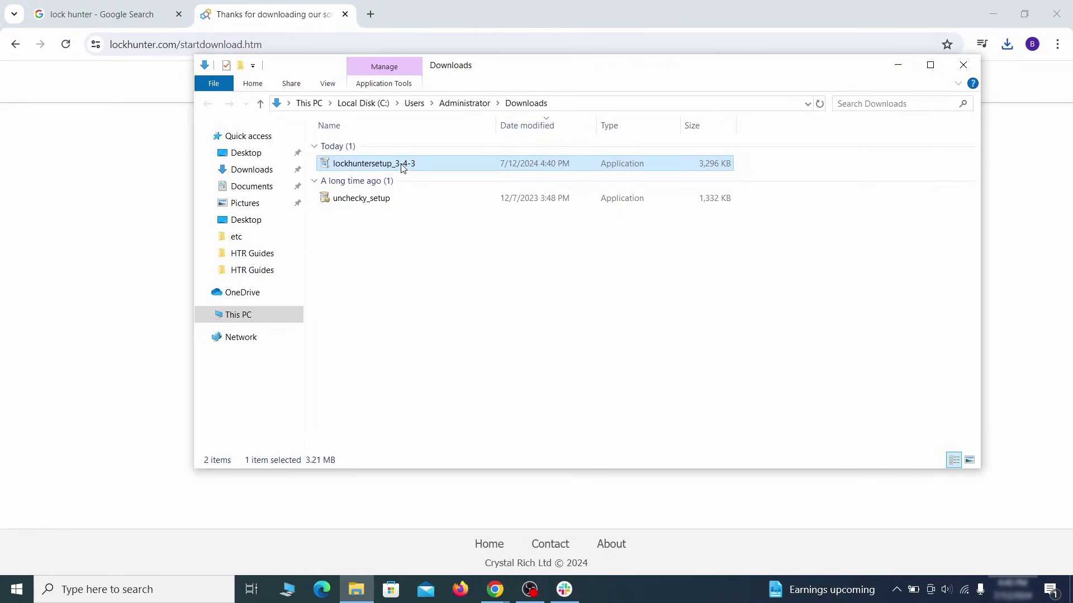
{"action": "double_click", "coordinate": [454, 166]}
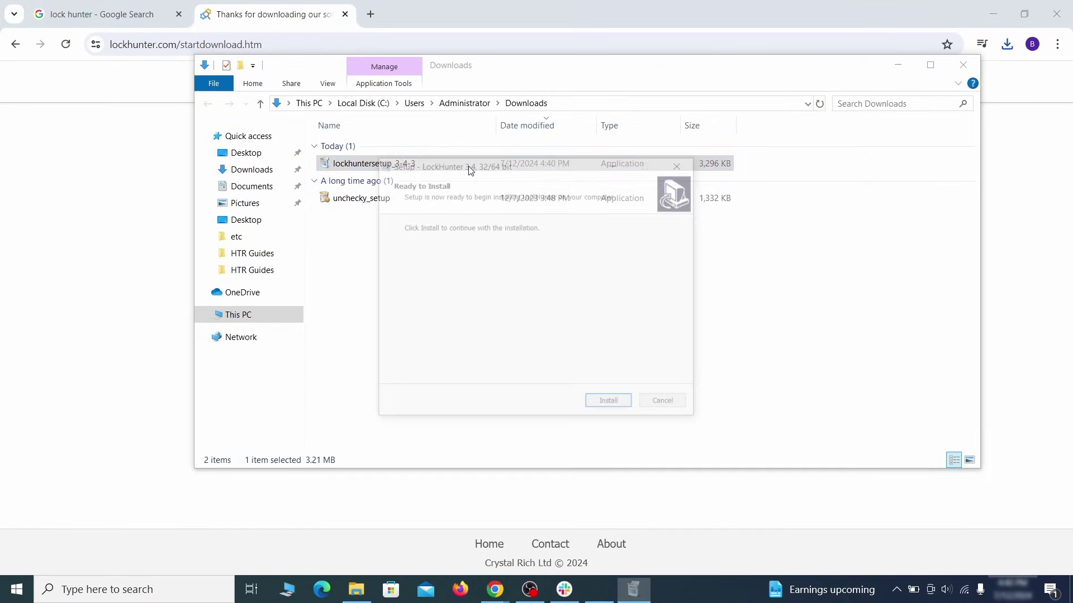
{"action": "left_click", "coordinate": [611, 406]}
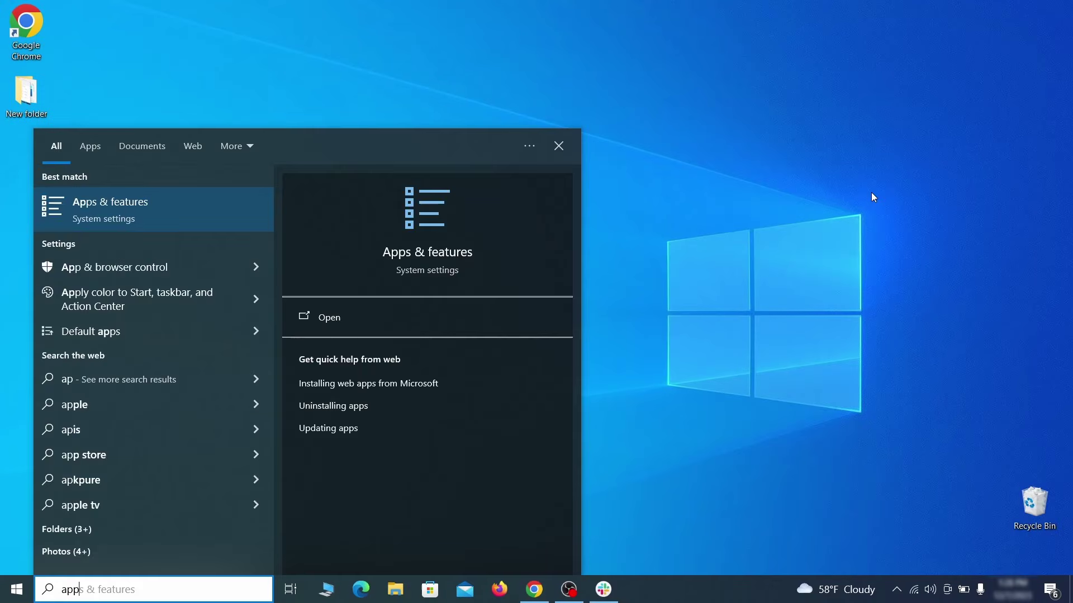
- Open Apps & features and sort the installed apps by install date
{"action": "type", "text": "features"}
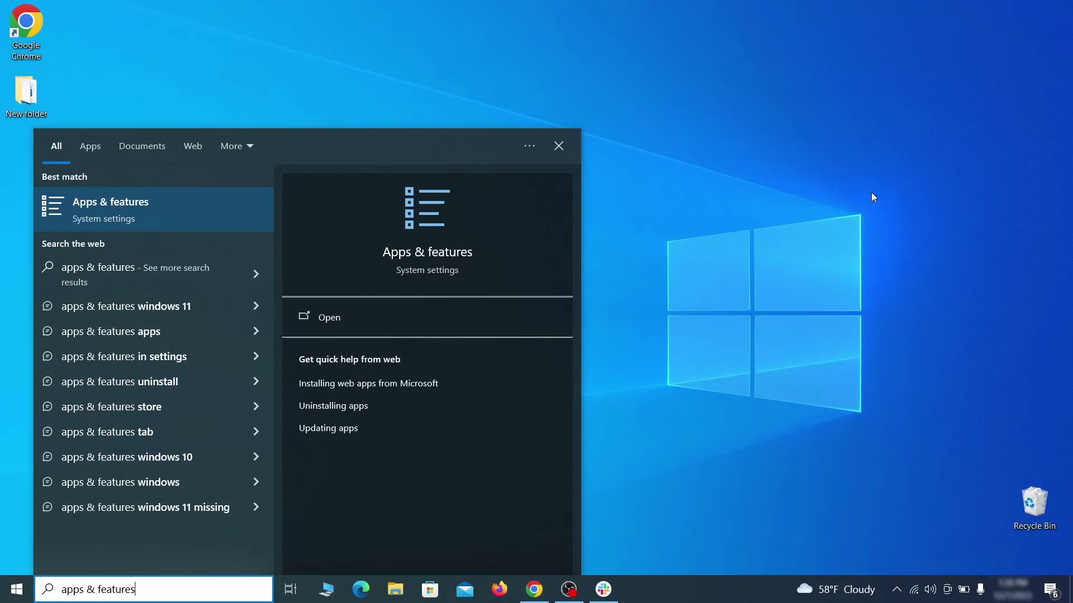
{"action": "key", "text": "Return"}
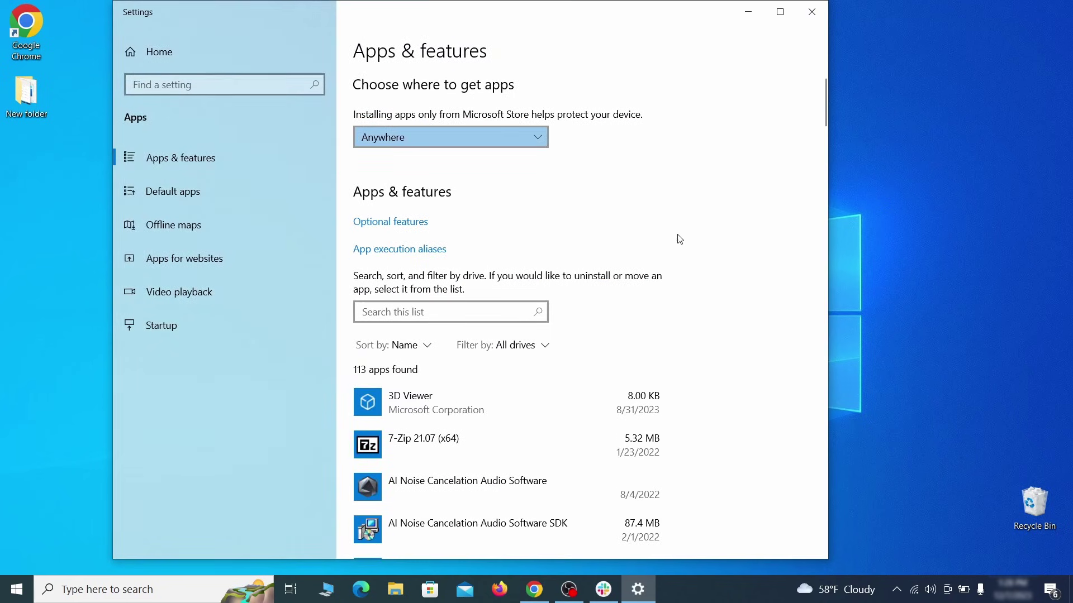
{"action": "left_click", "coordinate": [423, 346]}
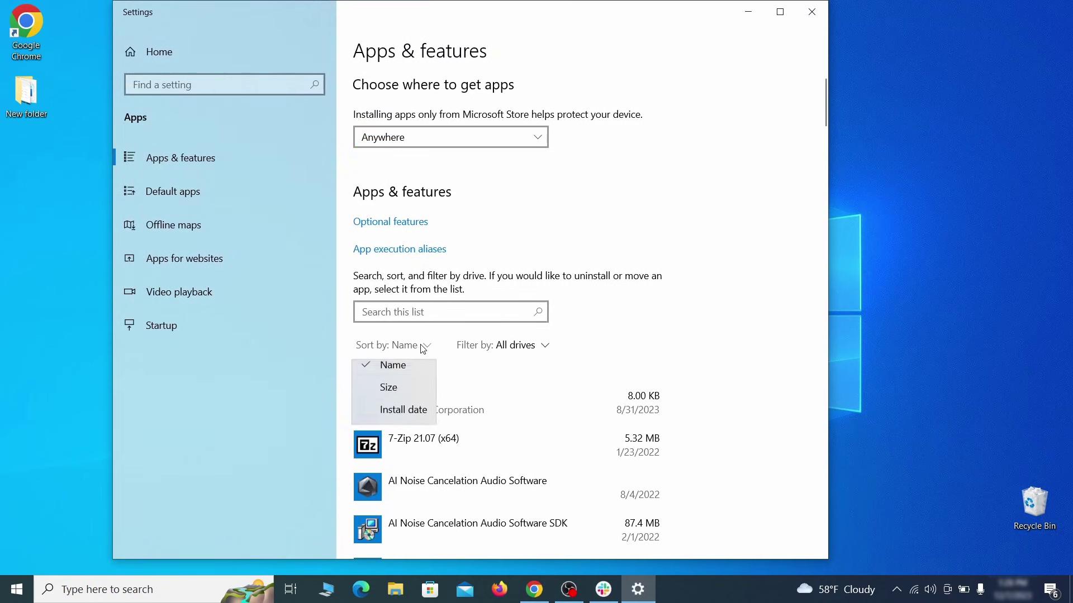
{"action": "left_click", "coordinate": [411, 419]}
- Uninstall Example Malware App, leaving 112 installed apps
{"action": "left_click", "coordinate": [548, 399]}
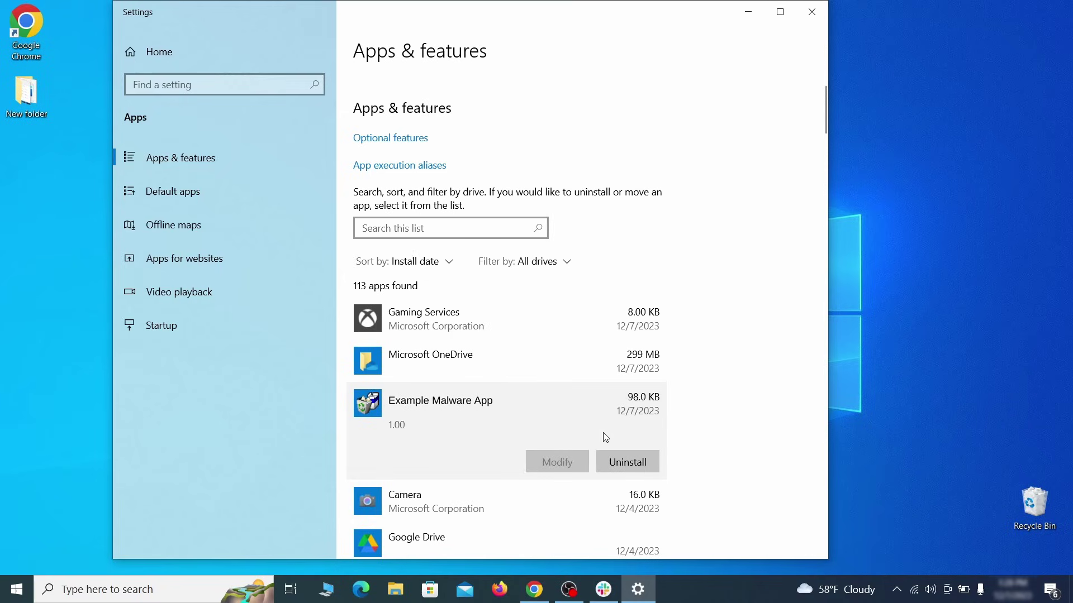
{"action": "left_click", "coordinate": [642, 464]}
{"action": "left_click", "coordinate": [693, 427]}
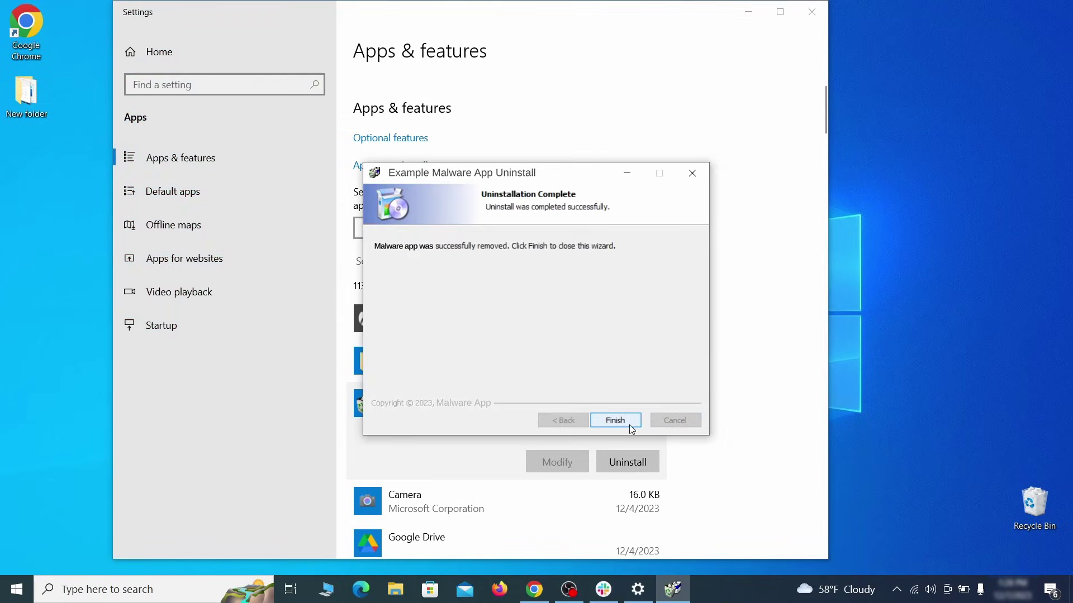
{"action": "left_click", "coordinate": [634, 426]}
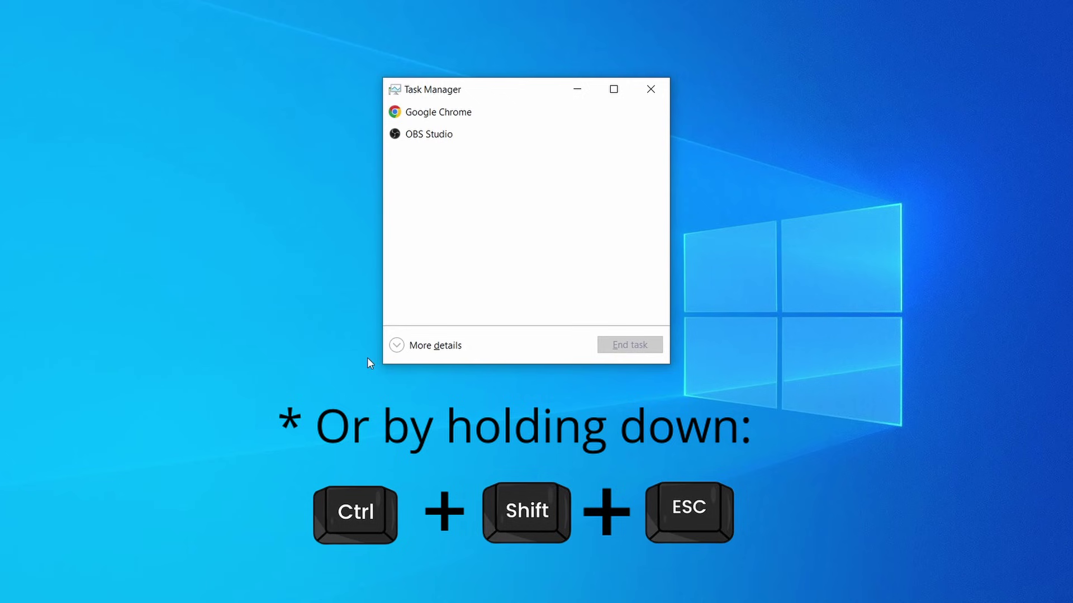
- Show all processes sorted by CPU, then memory, and bring up Example Malware Process's actions
{"action": "left_click", "coordinate": [398, 346]}
{"action": "left_click", "coordinate": [528, 130]}
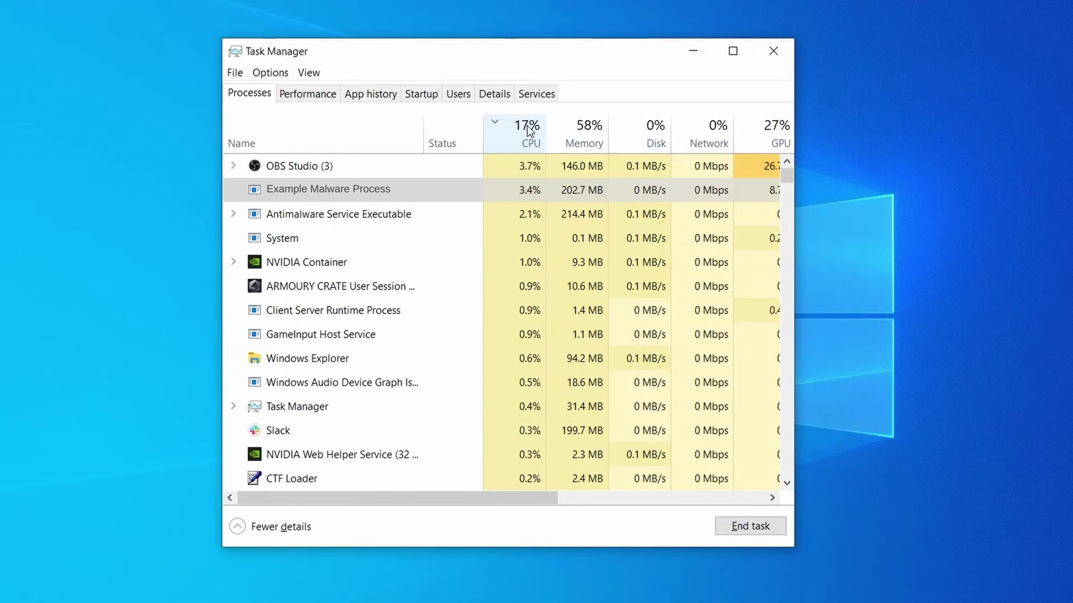
{"action": "left_click", "coordinate": [583, 130]}
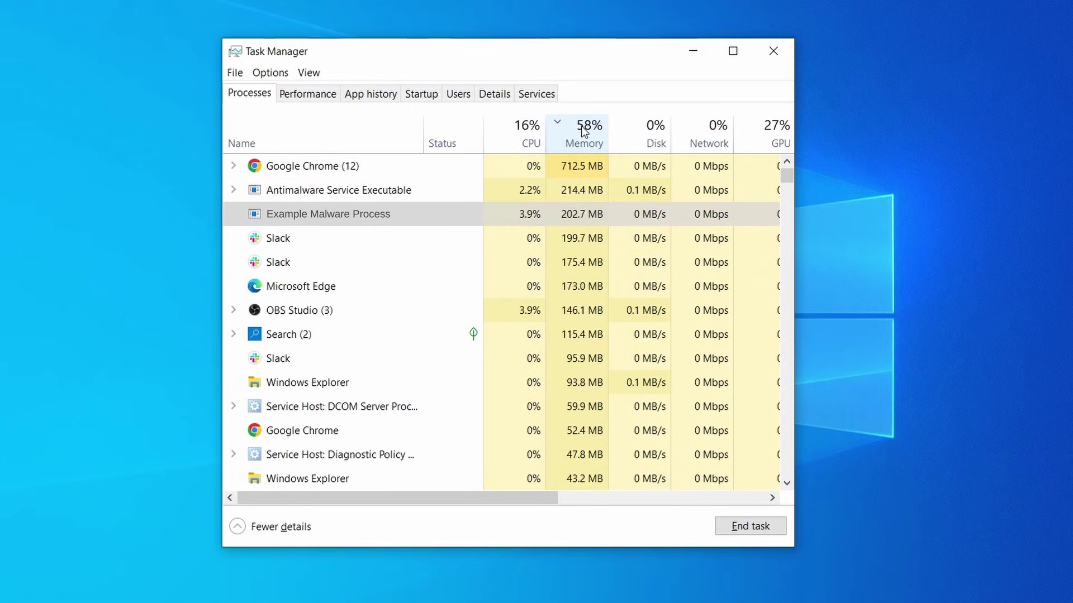
{"action": "right_click", "coordinate": [512, 213]}
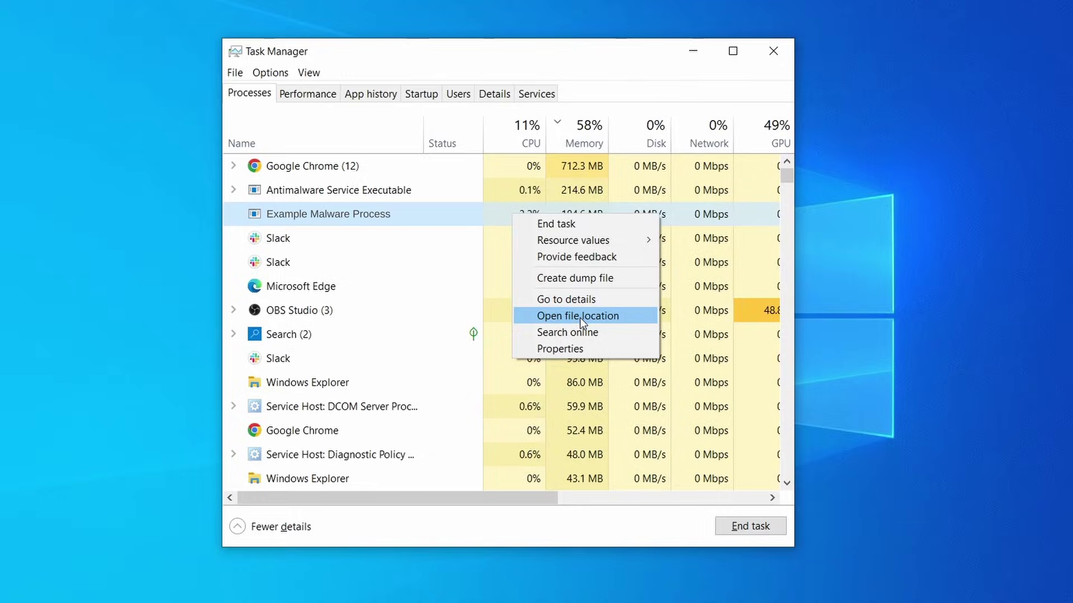
- Open the malware process's file location and delete all three files in that folder
{"action": "left_click", "coordinate": [580, 316]}
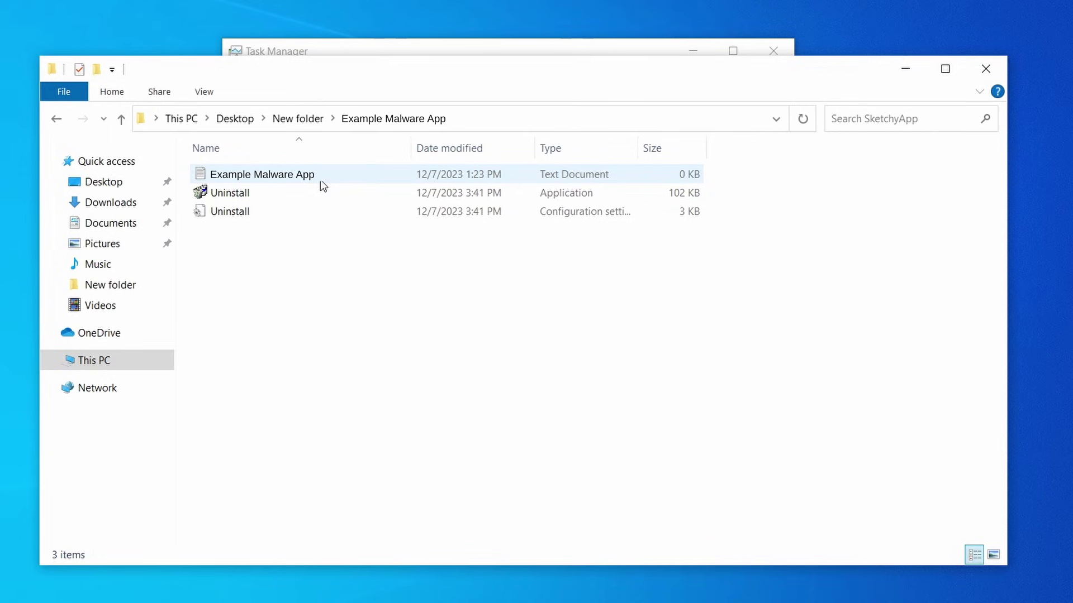
{"action": "key", "text": "ctrl+a"}
{"action": "right_click", "coordinate": [374, 173]}
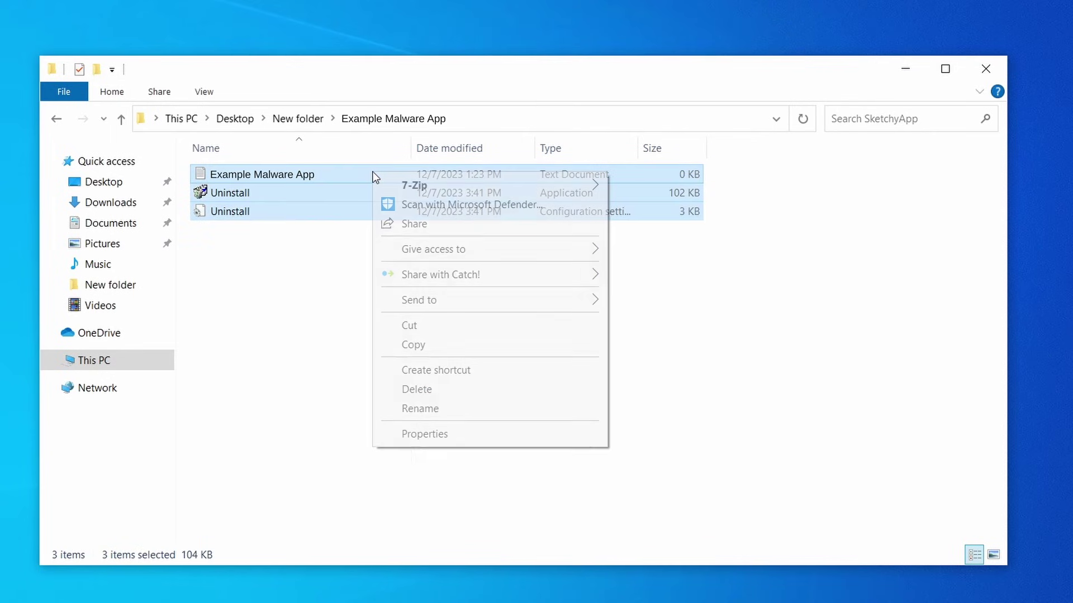
{"action": "left_click", "coordinate": [464, 389]}
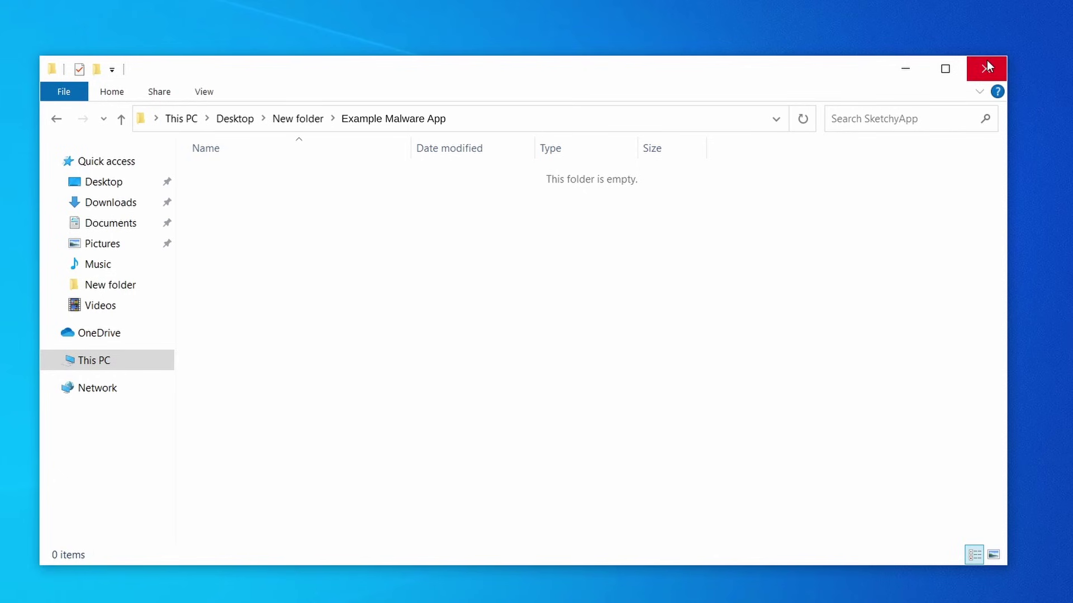
- Unlock and delete EXAMPLE_MALWARE_FOLDER from Program Files
{"action": "right_click", "coordinate": [457, 258]}
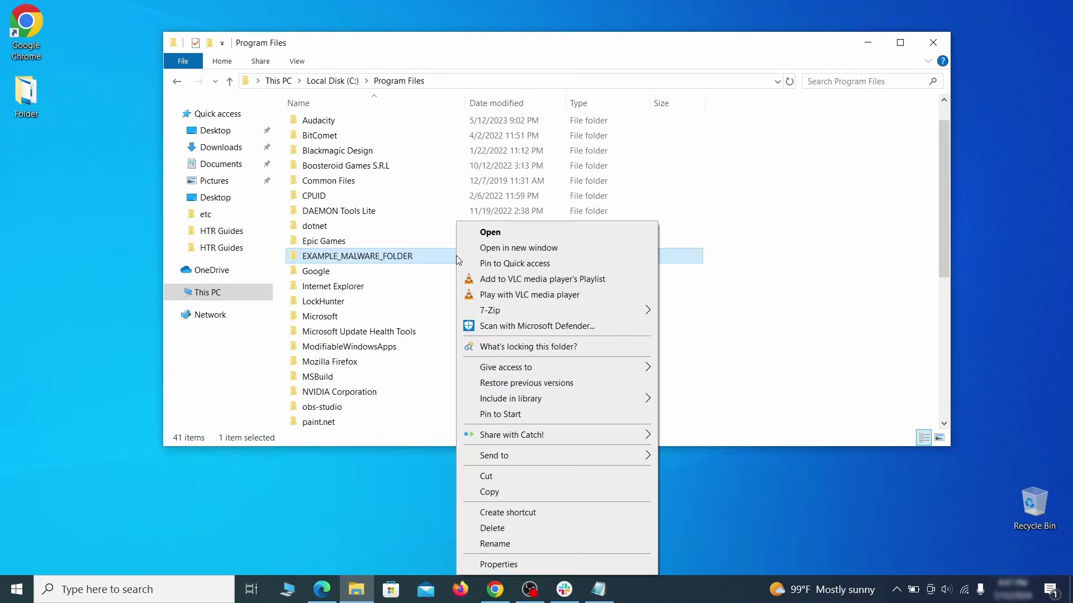
{"action": "left_click", "coordinate": [521, 347]}
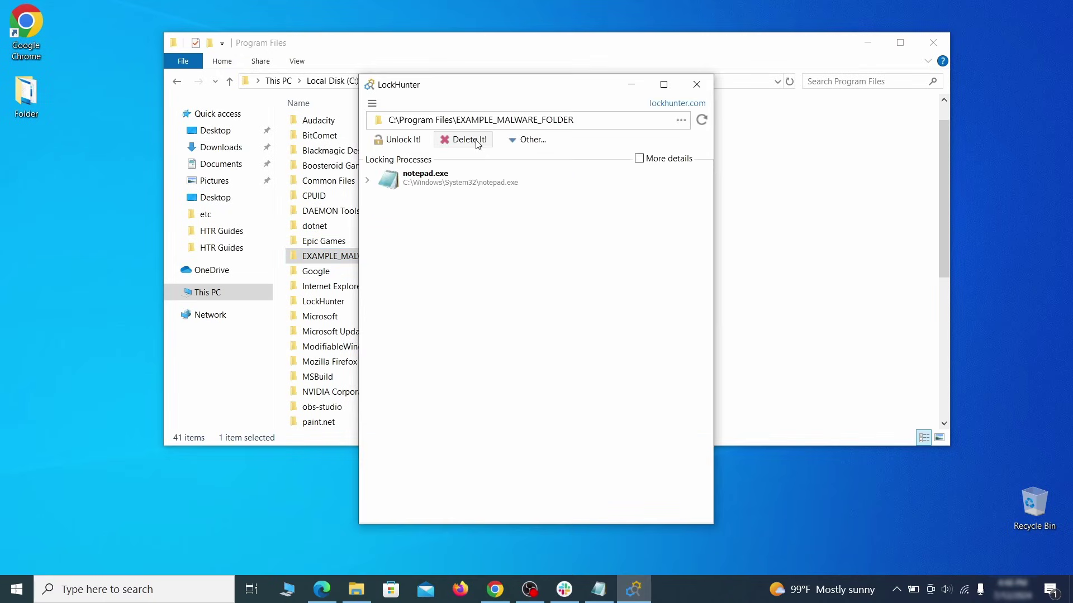
{"action": "left_click", "coordinate": [475, 140]}
{"action": "left_click", "coordinate": [591, 349]}
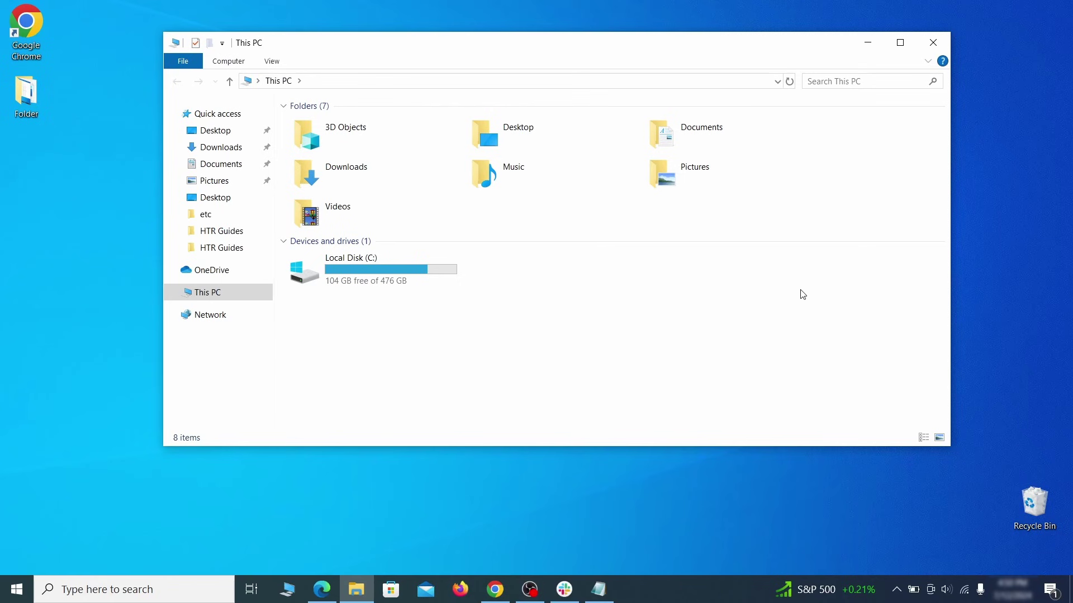
- Browse C:\Users\<profile>\AppData\Roaming and bring up actions for EXAMPLE_SUSPICIOUS_FOLDER
{"action": "double_click", "coordinate": [445, 276]}
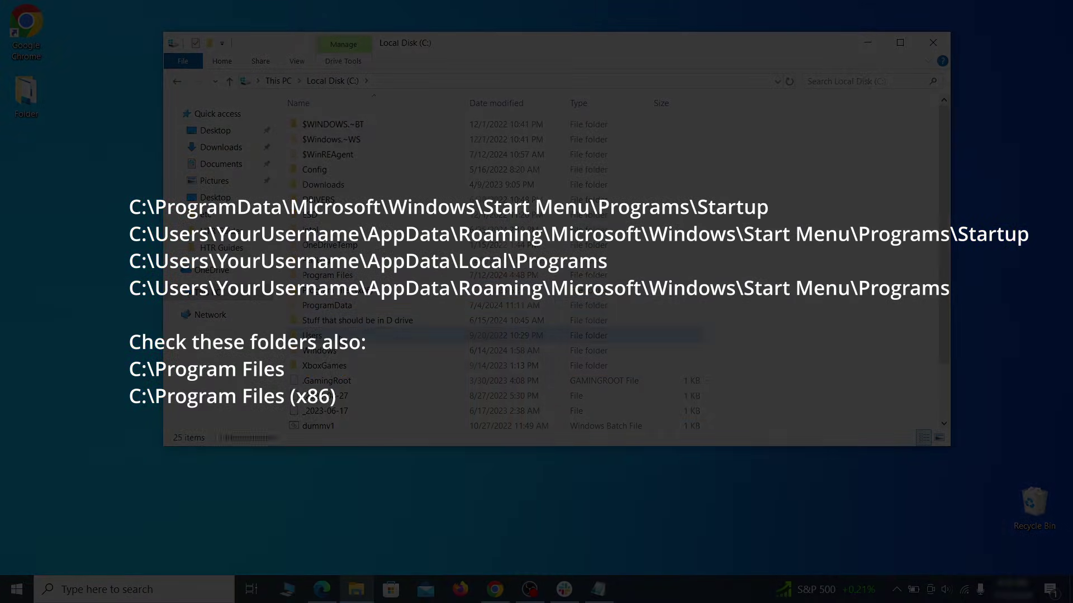
{"action": "double_click", "coordinate": [312, 335]}
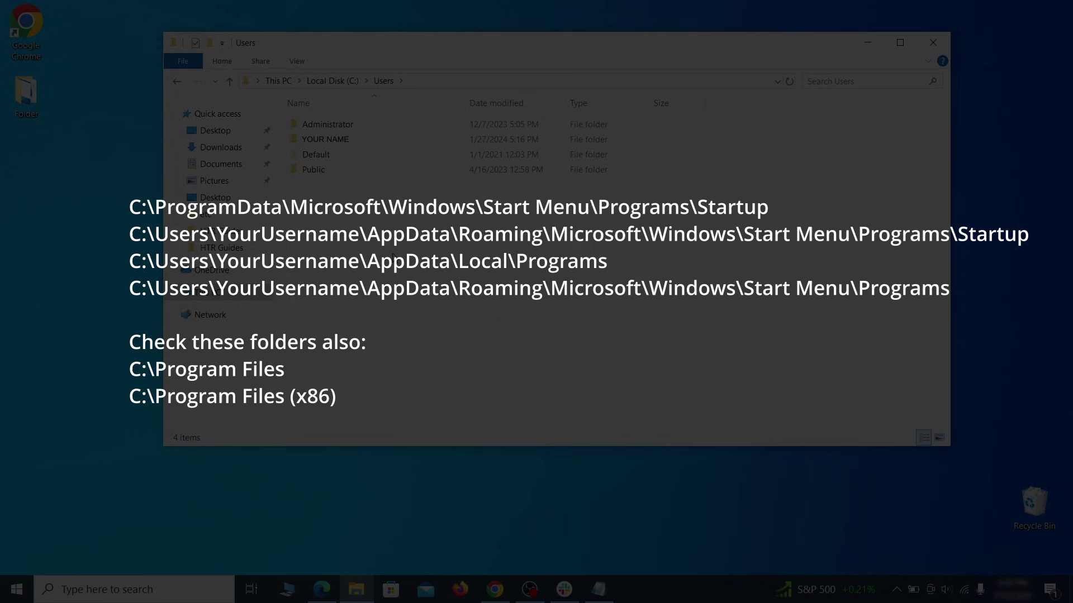
{"action": "double_click", "coordinate": [452, 144]}
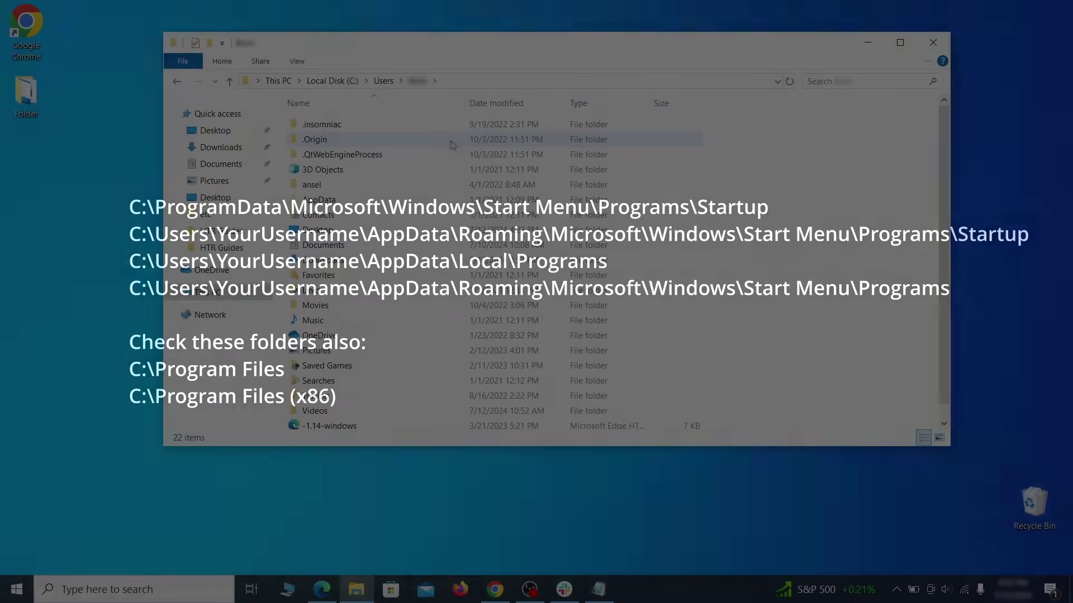
{"action": "double_click", "coordinate": [445, 204]}
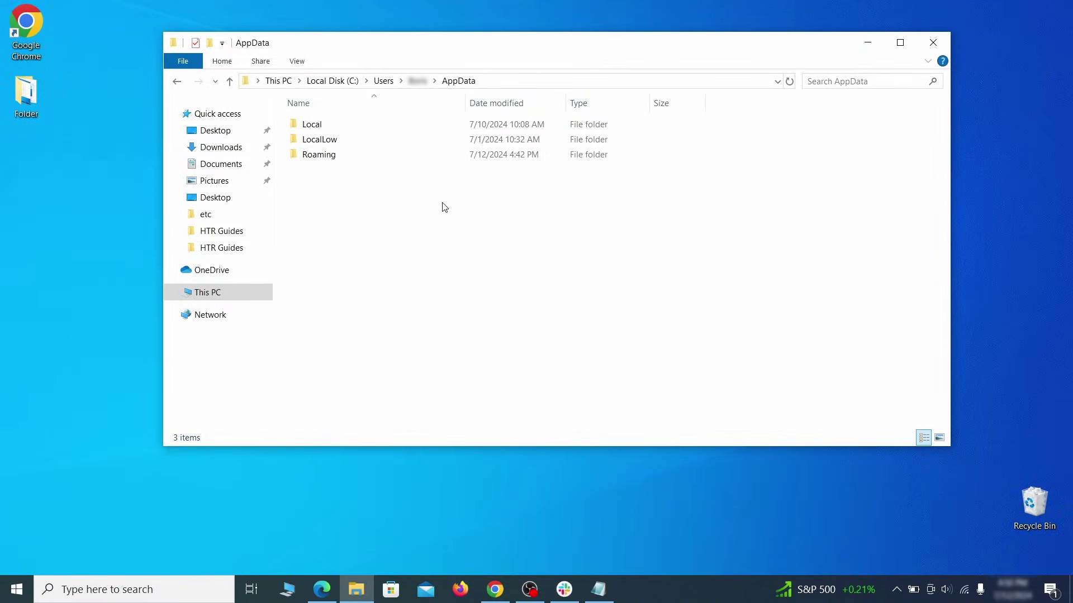
{"action": "double_click", "coordinate": [441, 154]}
{"action": "scroll", "coordinate": [427, 198], "scroll_direction": "down", "scroll_amount": 2}
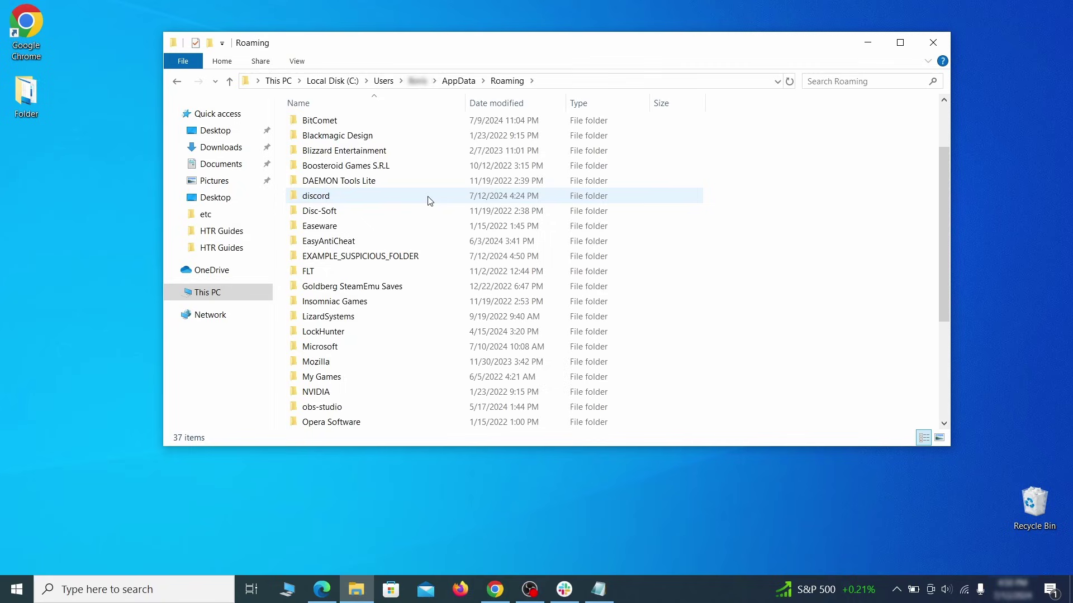
{"action": "left_click", "coordinate": [437, 257]}
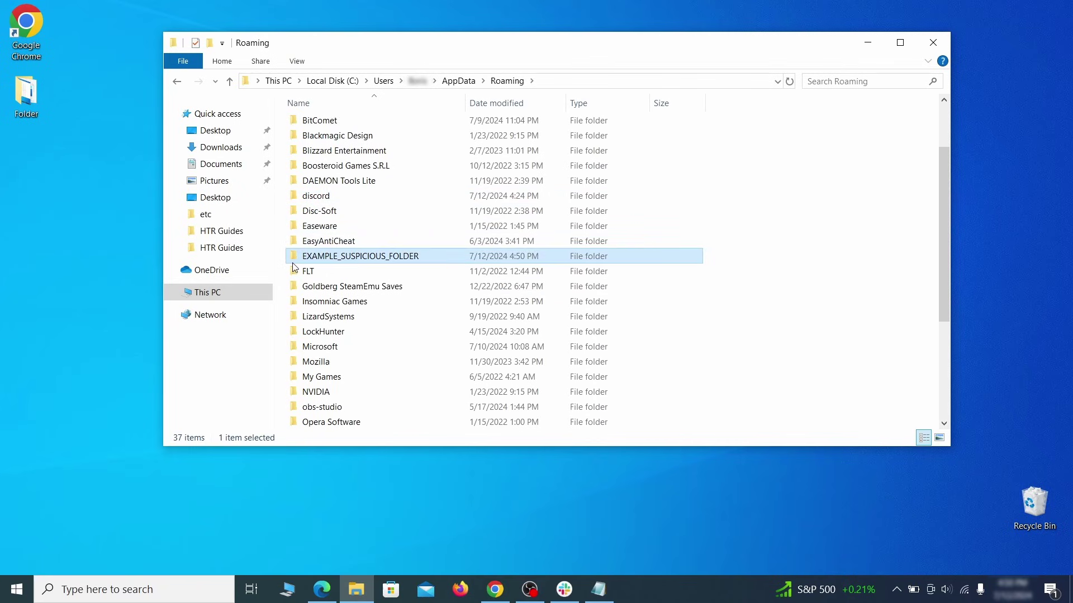
{"action": "right_click", "coordinate": [481, 258]}
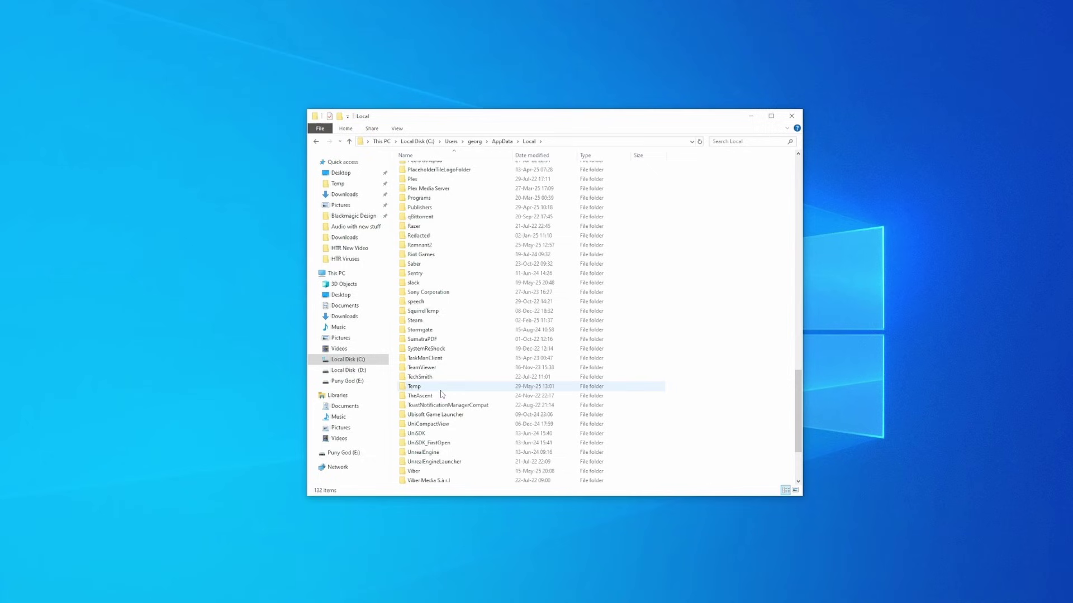
- In the Temp folder, select all 418 items and bring up their Delete option
{"action": "double_click", "coordinate": [422, 387]}
{"action": "left_click", "coordinate": [466, 310]}
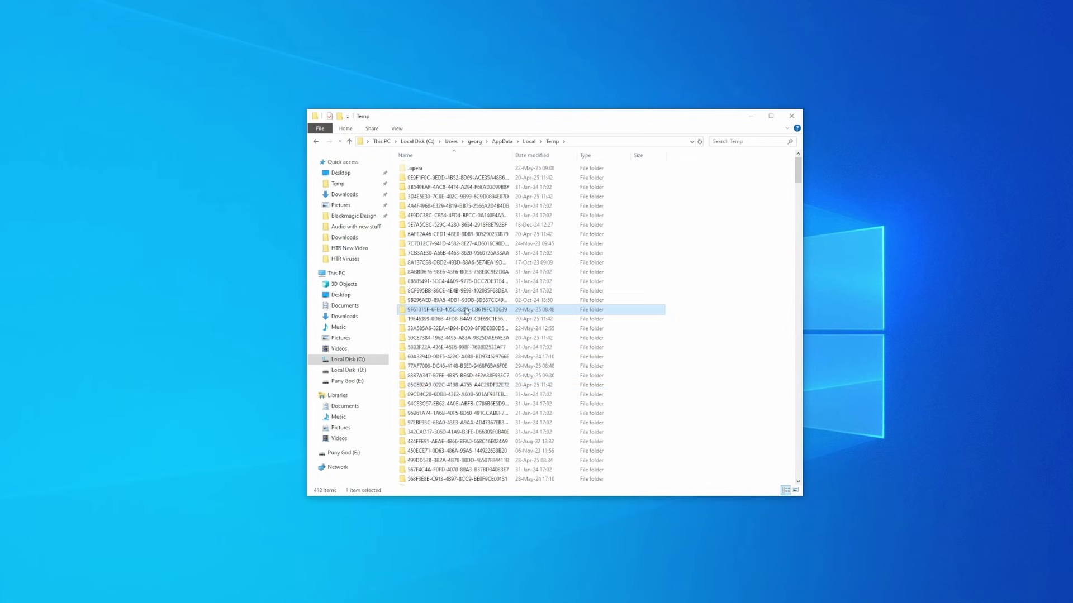
{"action": "key", "text": "ctrl+a"}
{"action": "right_click", "coordinate": [467, 310]}
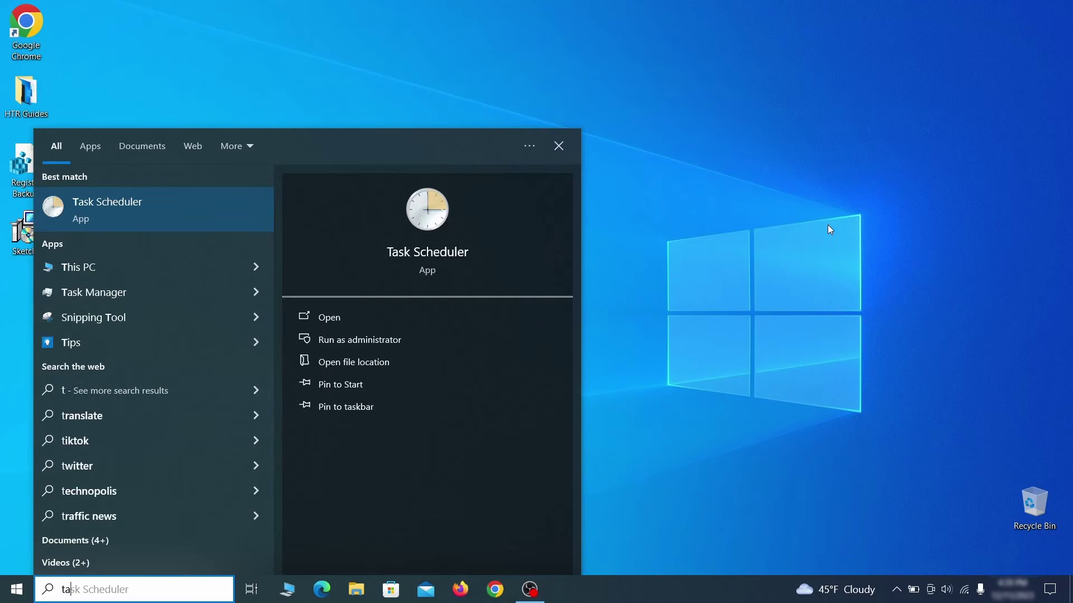
- Open Task Scheduler and review the Example Malware App task's triggers, actions, conditions, settings and history
{"action": "type", "text": "sched"}
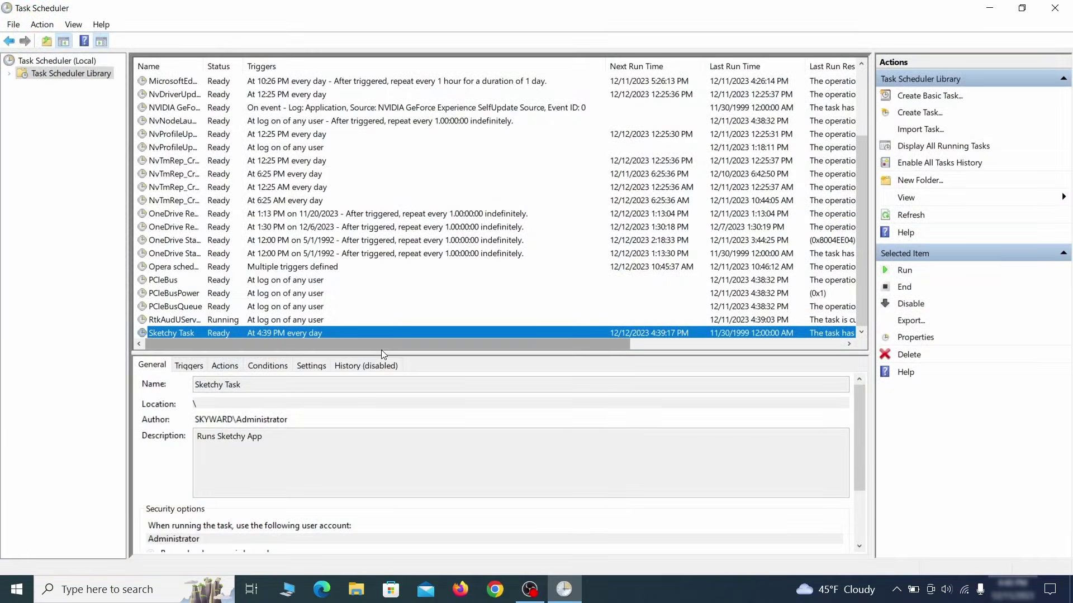
{"action": "right_click", "coordinate": [311, 334]}
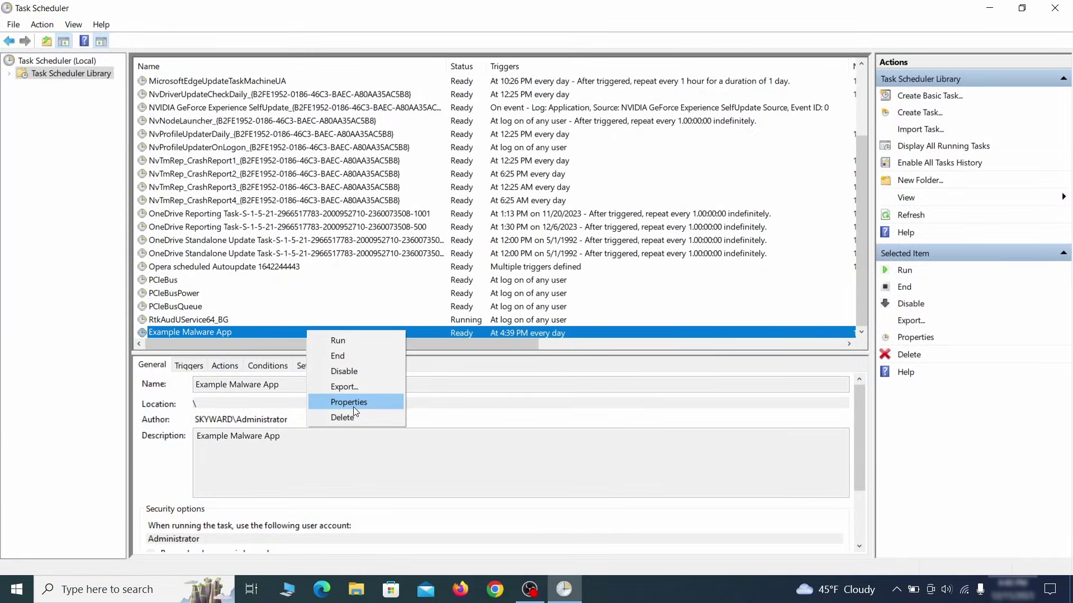
{"action": "left_click", "coordinate": [353, 405]}
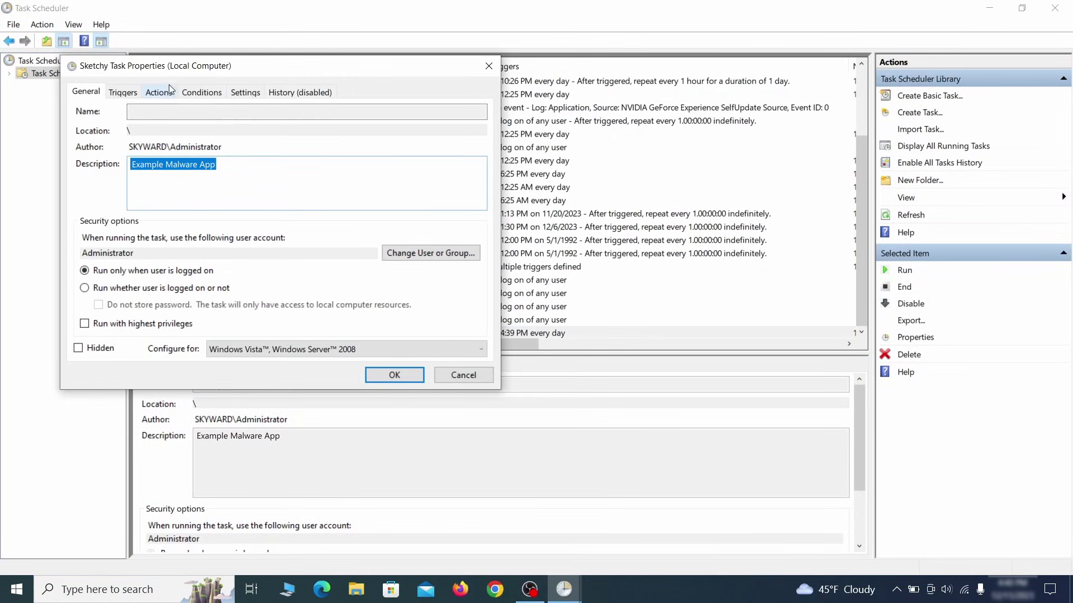
{"action": "left_click", "coordinate": [118, 92]}
{"action": "left_click", "coordinate": [159, 92]}
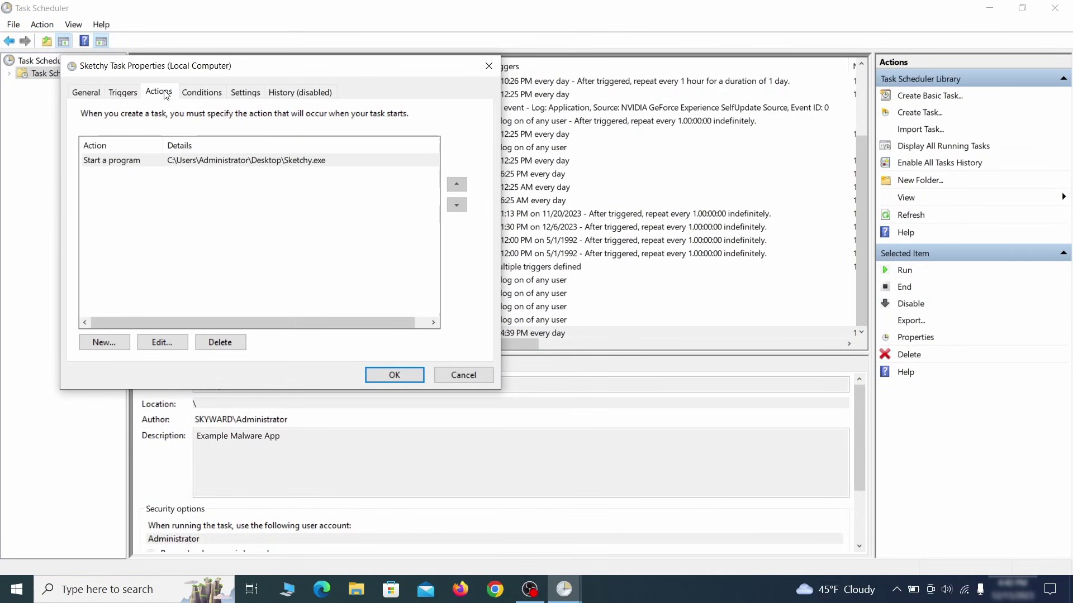
{"action": "left_click", "coordinate": [202, 94]}
{"action": "left_click", "coordinate": [244, 93]}
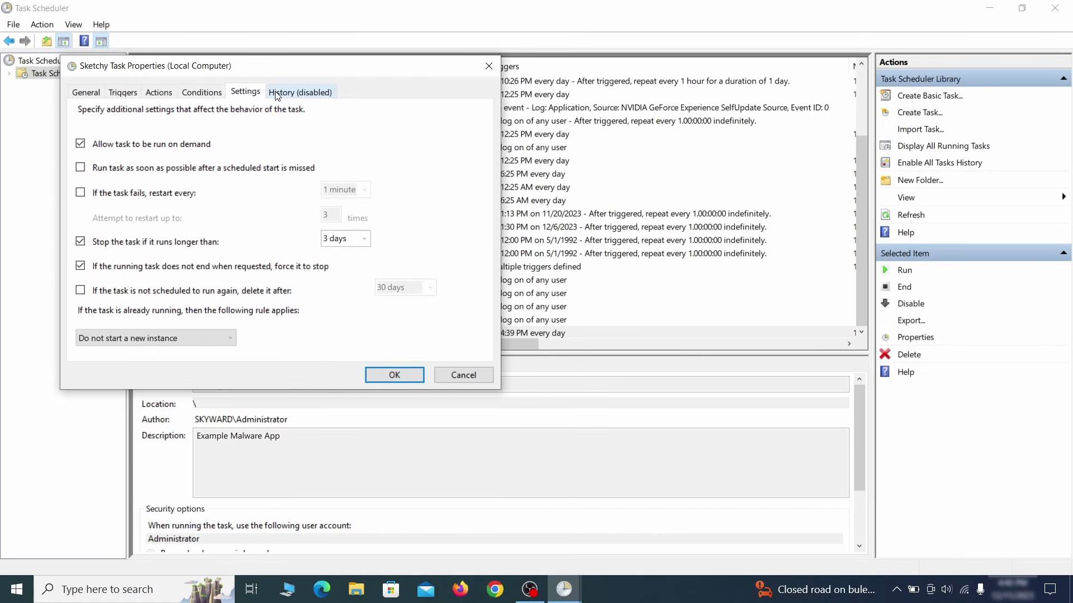
{"action": "left_click", "coordinate": [276, 94]}
{"action": "left_click", "coordinate": [393, 374]}
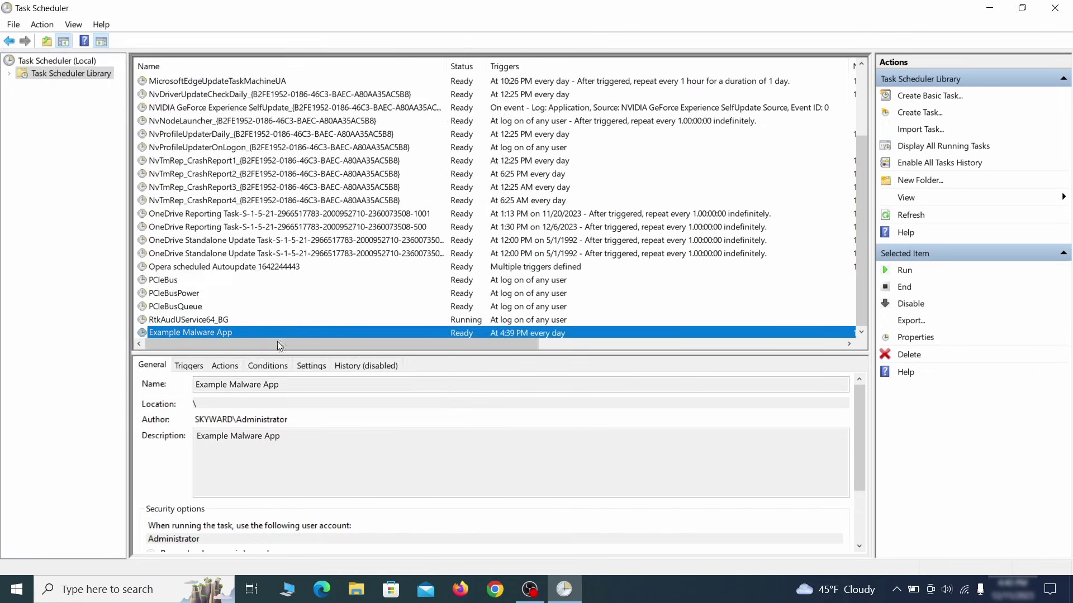
- Delete the Example Malware App task and confirm with Yes
{"action": "right_click", "coordinate": [346, 334]}
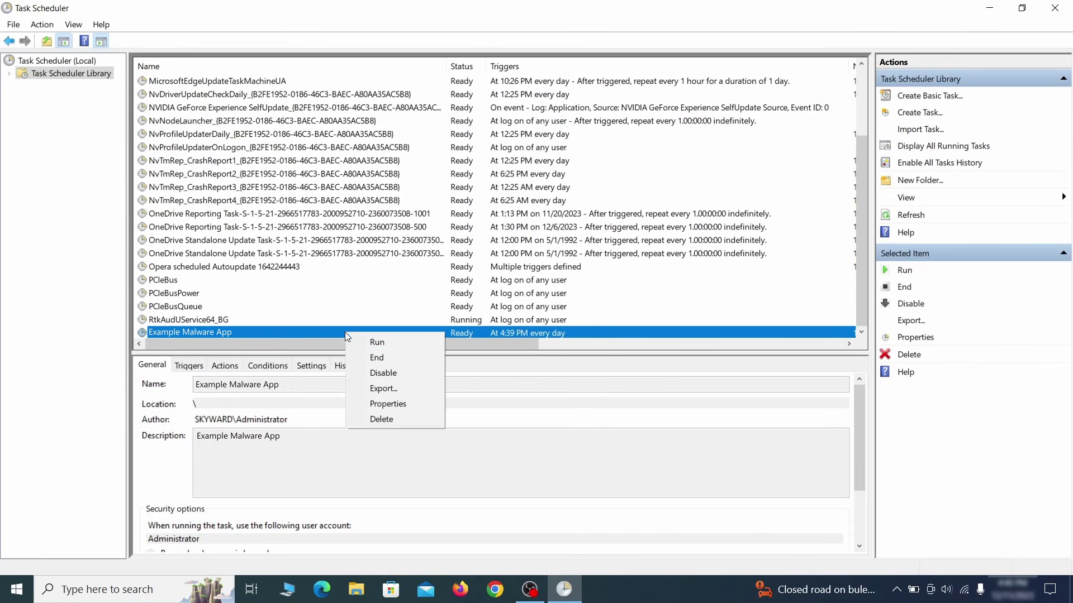
{"action": "left_click", "coordinate": [382, 419]}
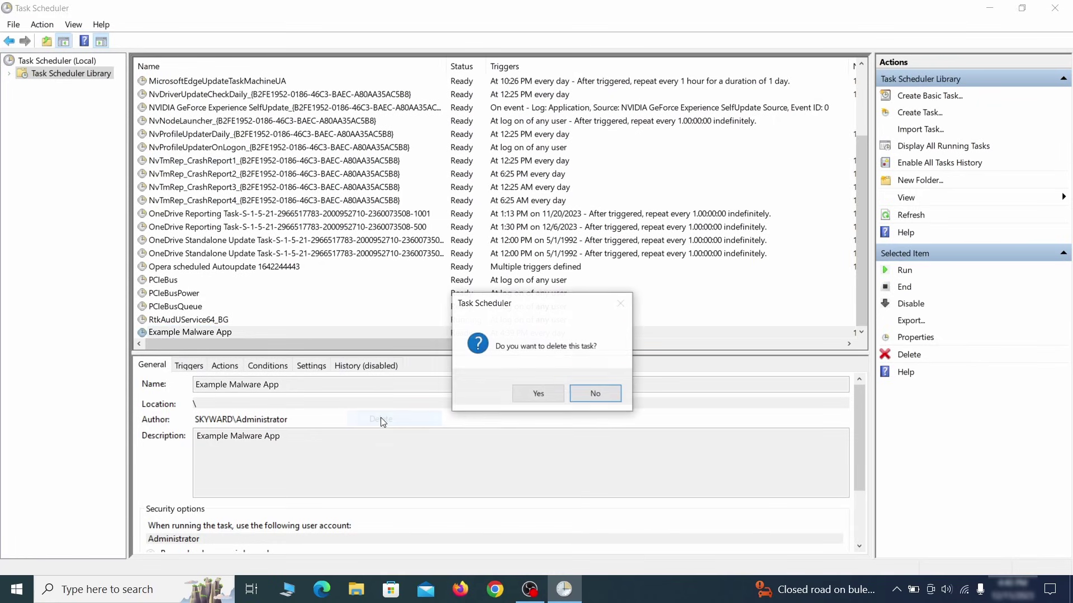
{"action": "left_click", "coordinate": [540, 394]}
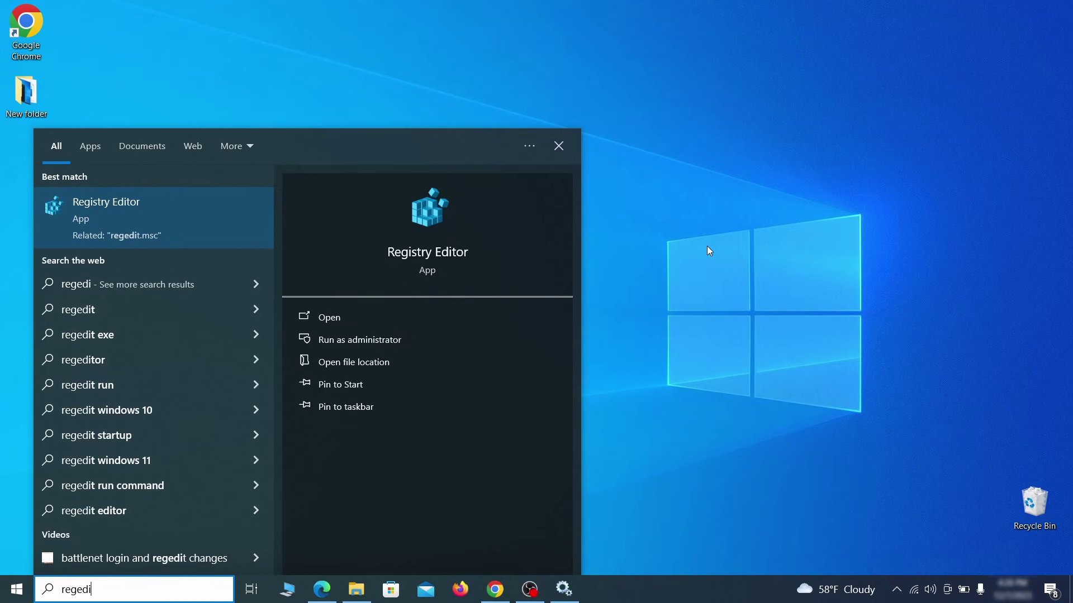
- Open Registry Editor, search for 'Example Malware Ap', and bring up actions for the Reopen key
{"action": "type", "text": "t"}
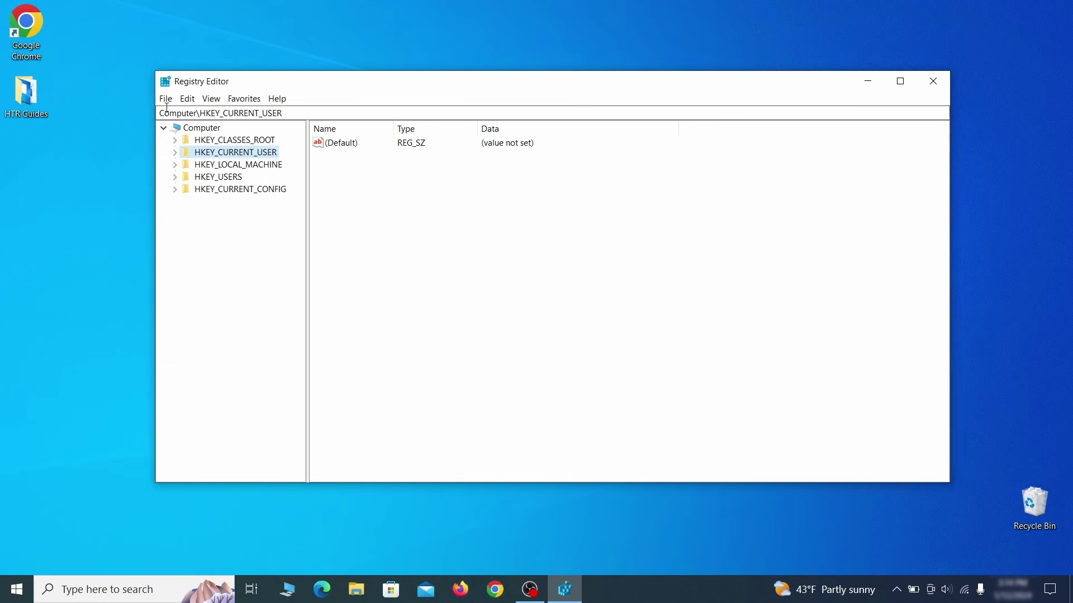
{"action": "left_click", "coordinate": [189, 98]}
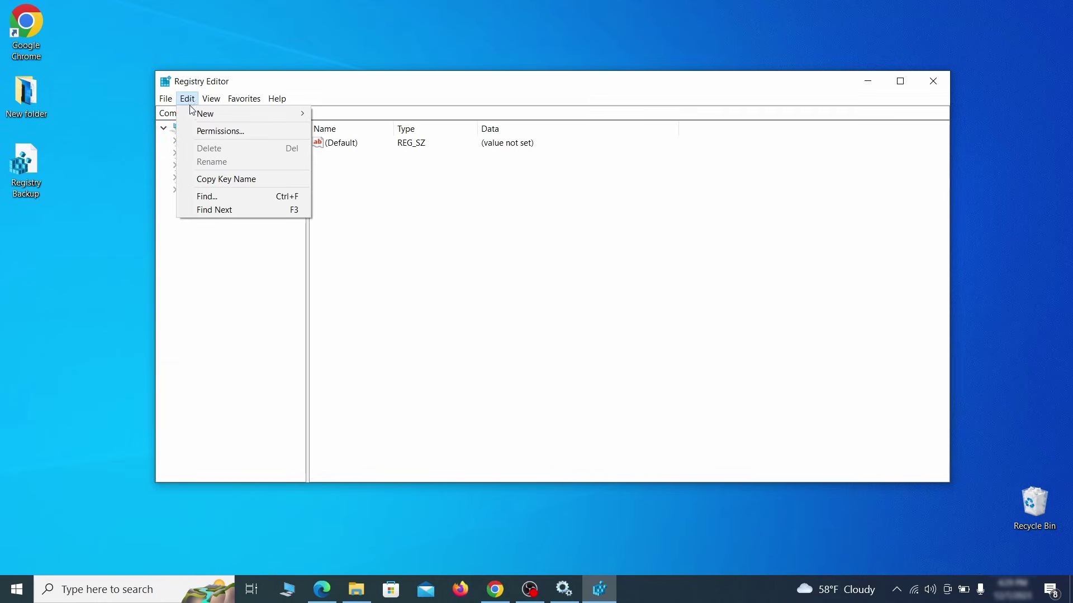
{"action": "left_click", "coordinate": [231, 195]}
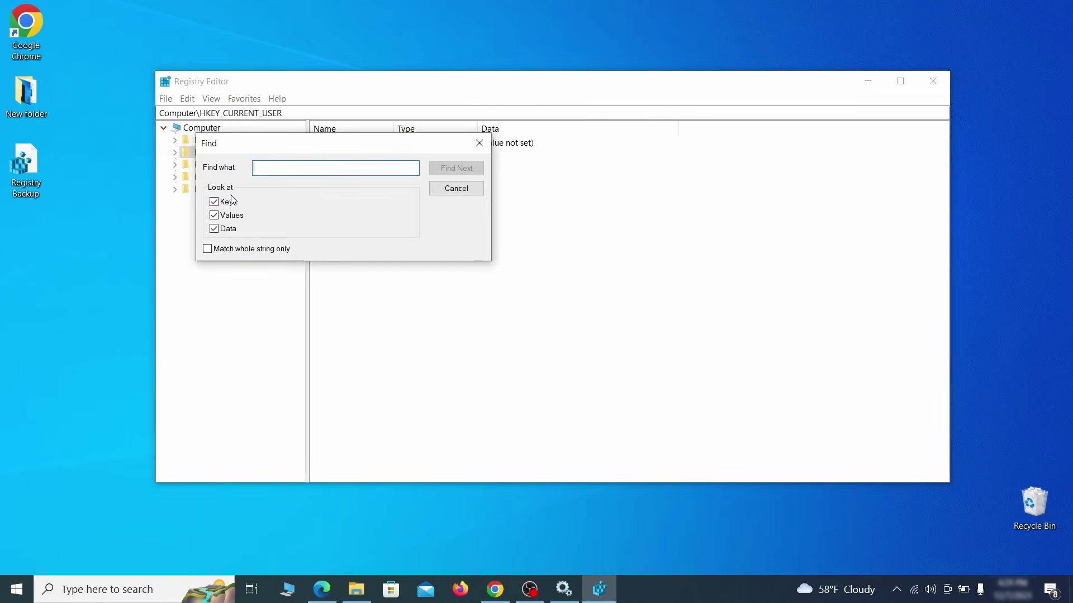
{"action": "type", "text": "Example Malw"}
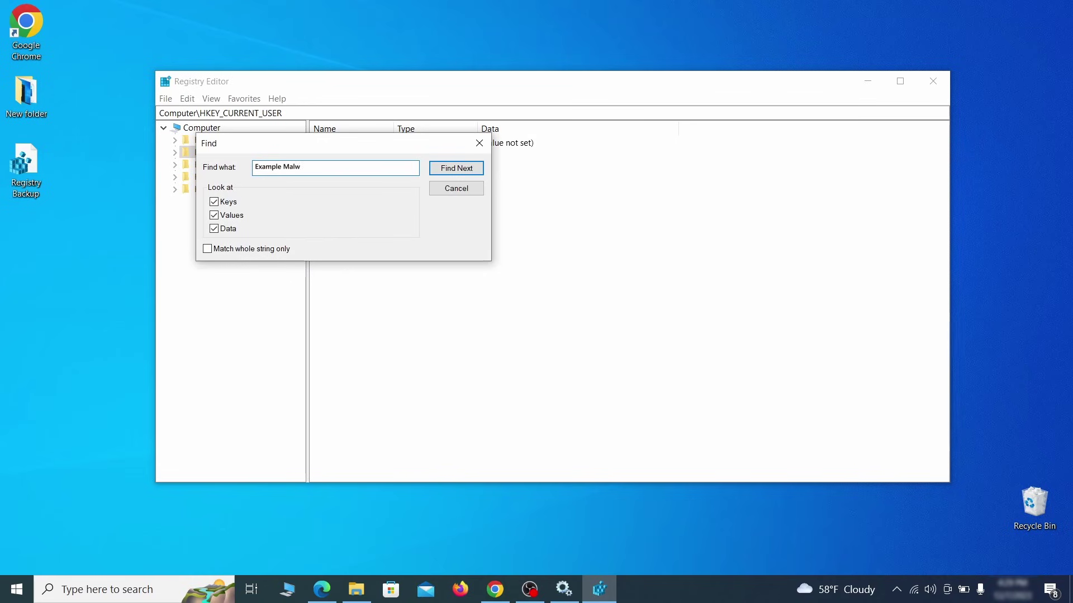
{"action": "type", "text": "are App"}
{"action": "left_click", "coordinate": [463, 169]}
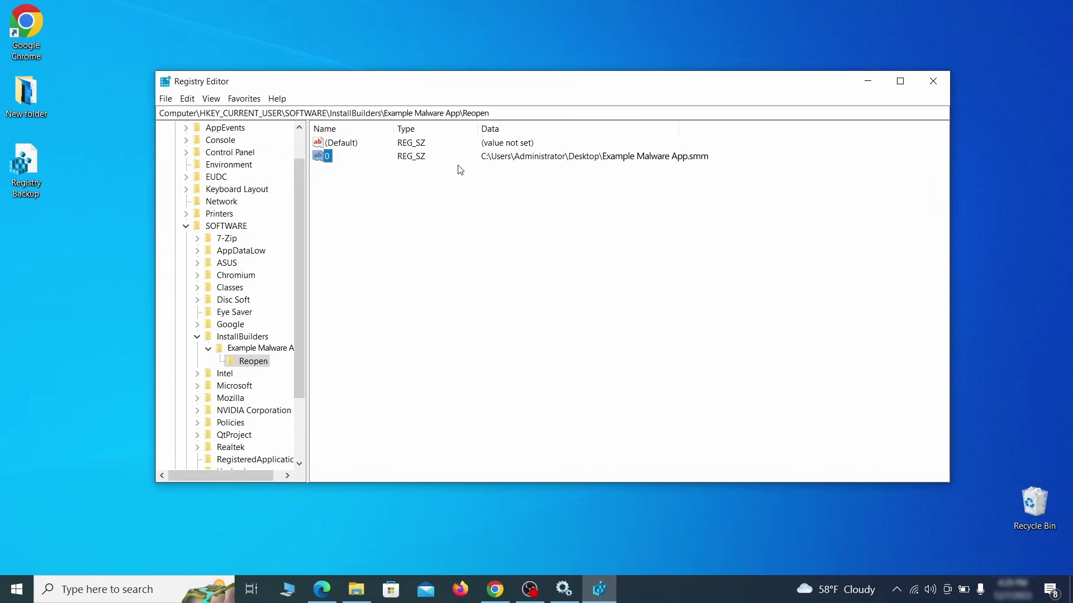
{"action": "left_click", "coordinate": [261, 362]}
{"action": "right_click", "coordinate": [261, 366]}
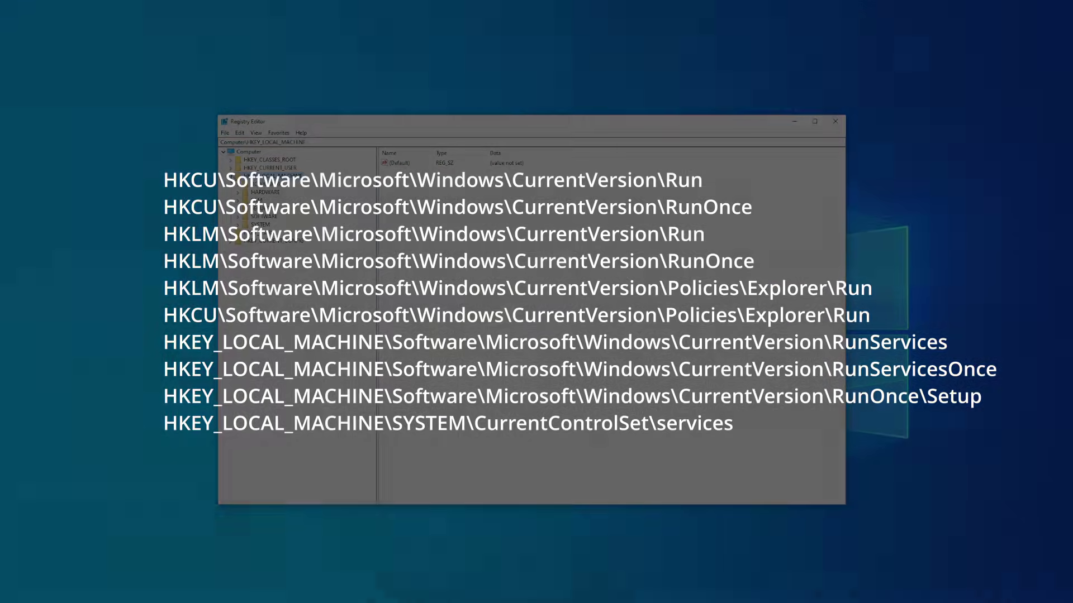
- Expand HKEY_LOCAL_MACHINE to the LGHUBUpdaterService key and choose Delete on one of its values
{"action": "left_click", "coordinate": [230, 176]}
{"action": "scroll", "coordinate": [296, 324], "scroll_direction": "down", "scroll_amount": 10}
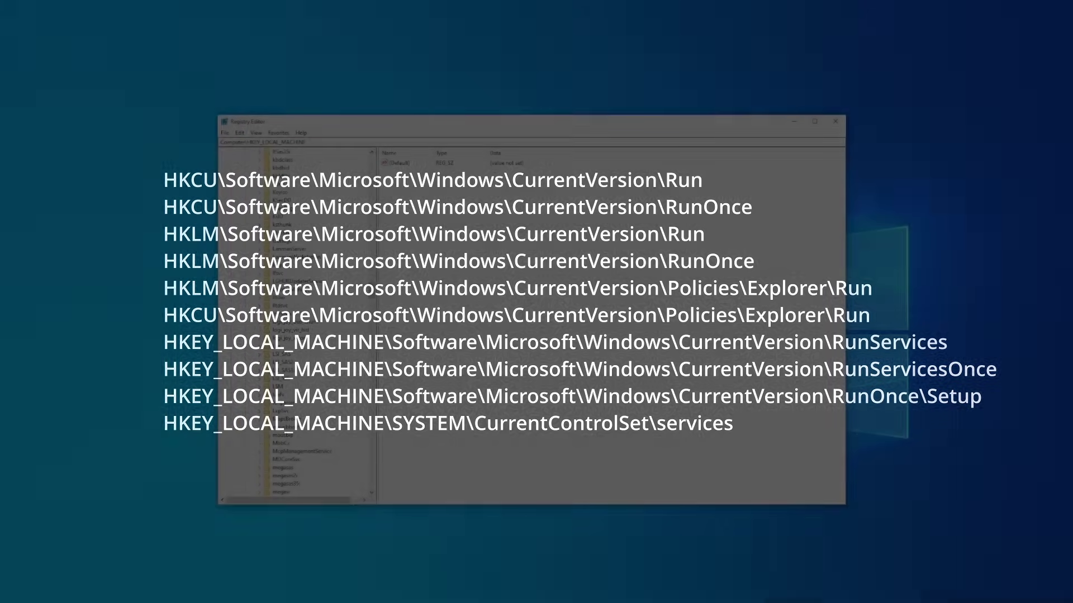
{"action": "left_click", "coordinate": [275, 282]}
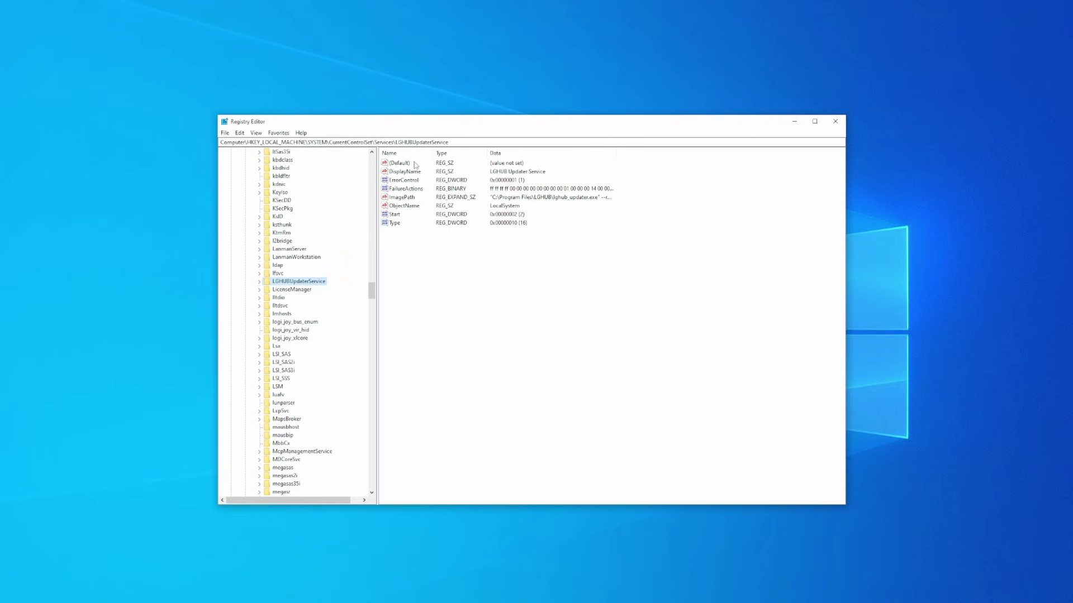
{"action": "left_click", "coordinate": [403, 163]}
{"action": "right_click", "coordinate": [403, 163]}
{"action": "left_click", "coordinate": [438, 191]}
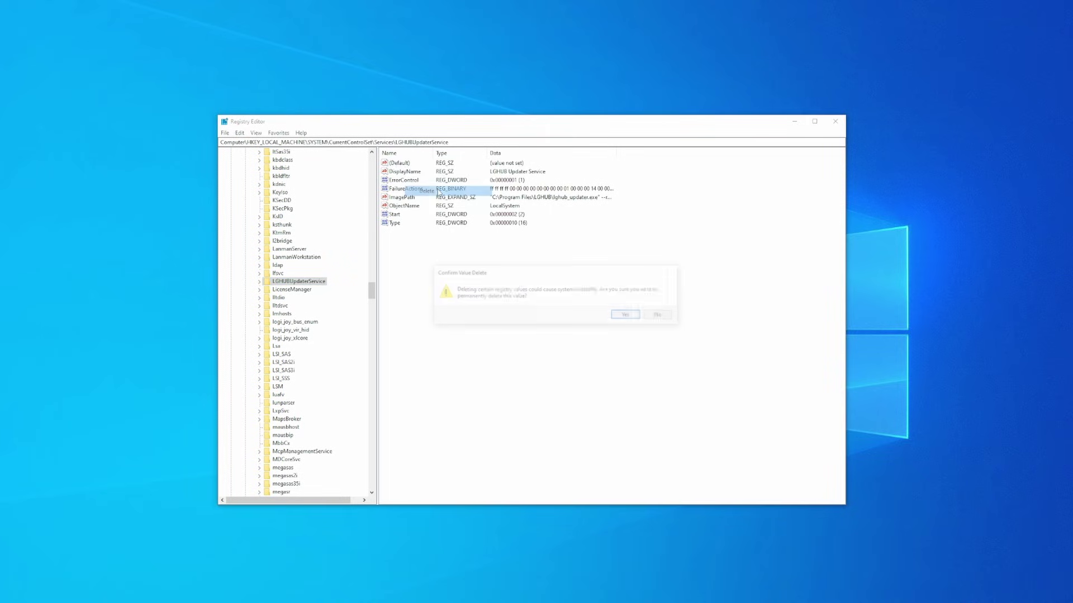